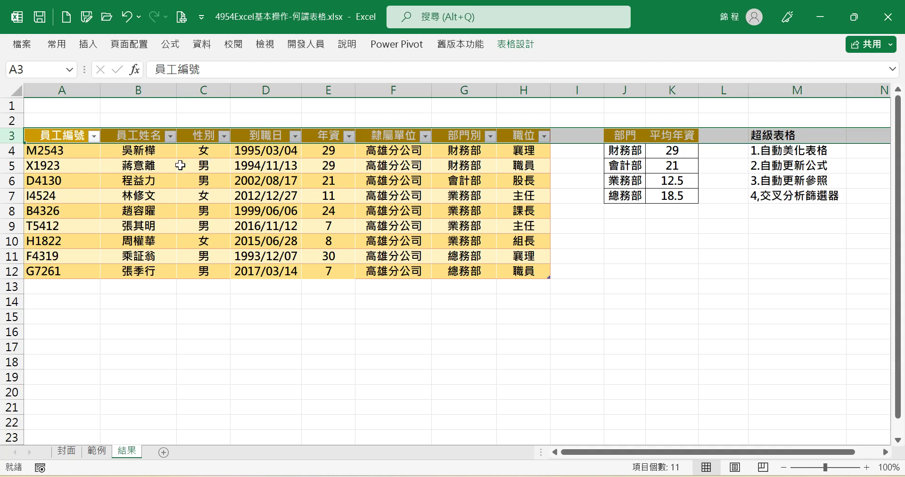
Step: Select the employee range A3:H12 on the 結果 sheet, and go to the named table 表格3
left_click_drag(61, 139, 532, 277)
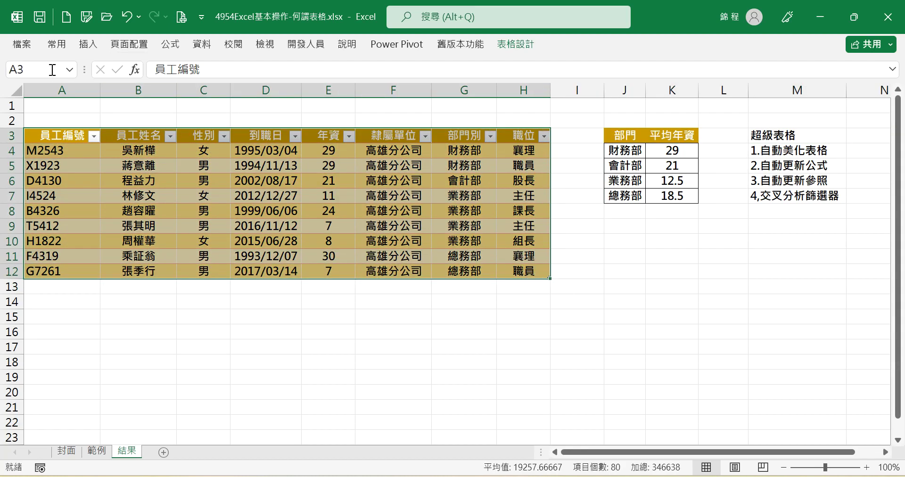
left_click(69, 70)
left_click(31, 88)
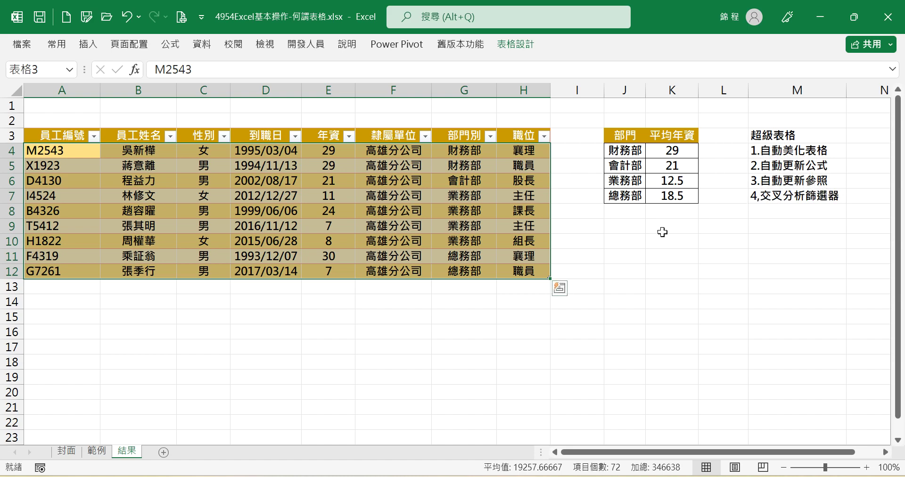
Step: Convert the employee data A3:H12 on the 範例 sheet into a table with a header row
left_click(97, 452)
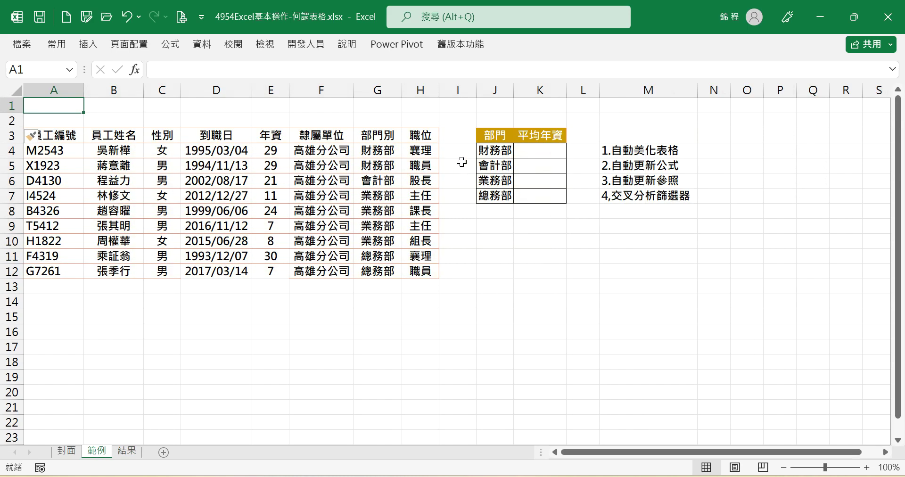
left_click_drag(66, 137, 411, 272)
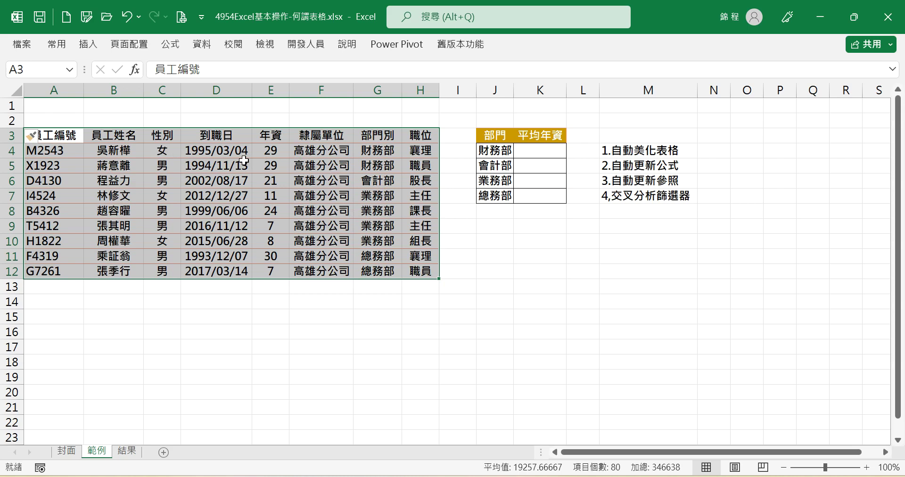
left_click(88, 45)
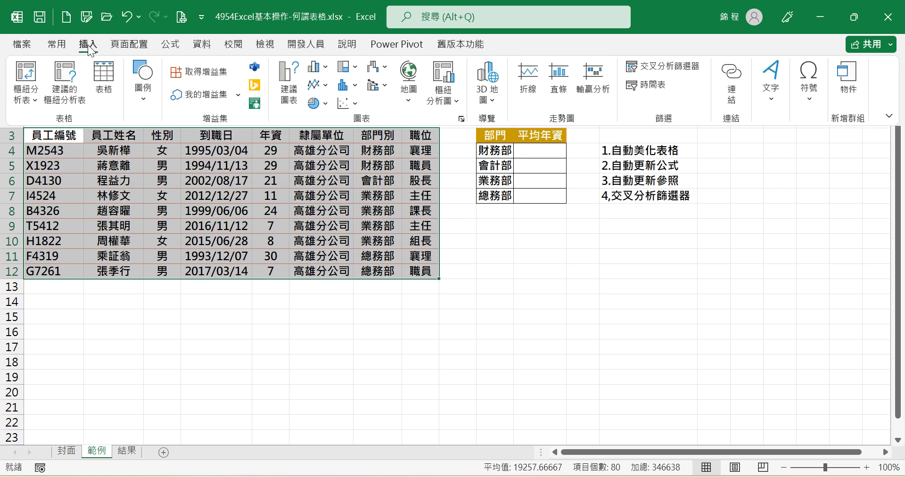
left_click(104, 81)
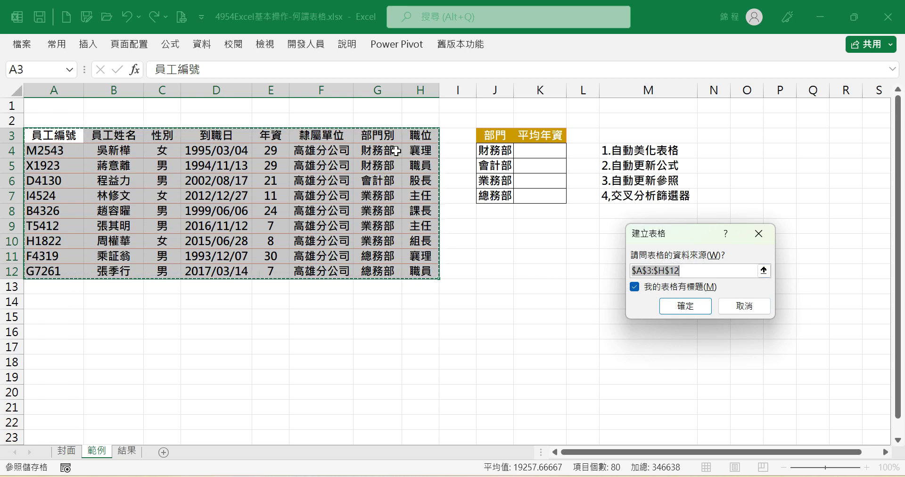
left_click(684, 306)
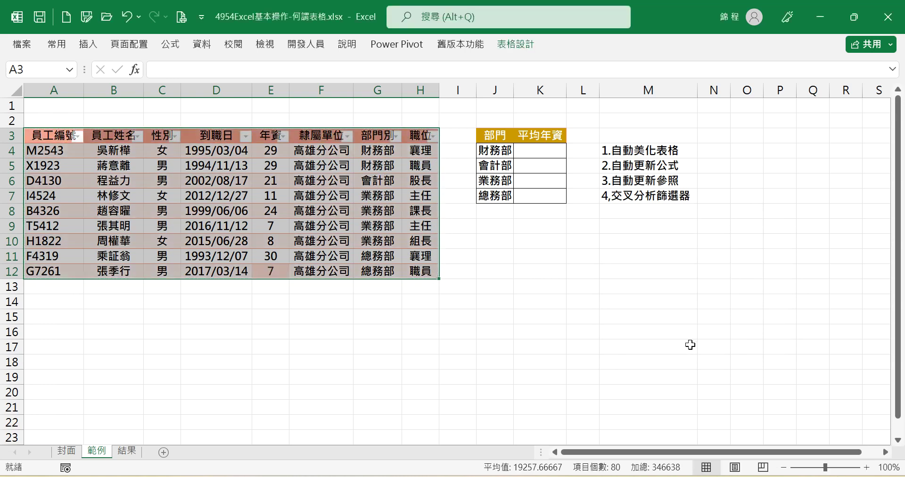
key("Down")
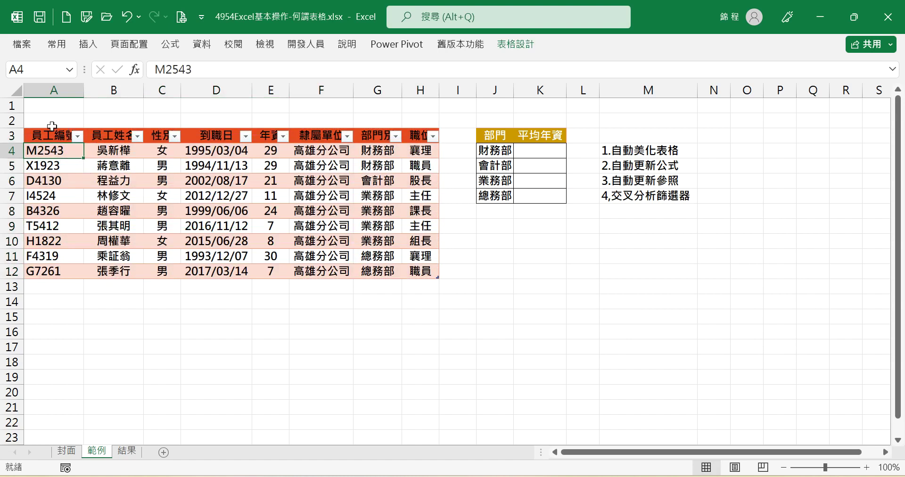
Step: Apply the reddish-brown banded style from the 中等 group to the employee table
left_click_drag(59, 136, 420, 270)
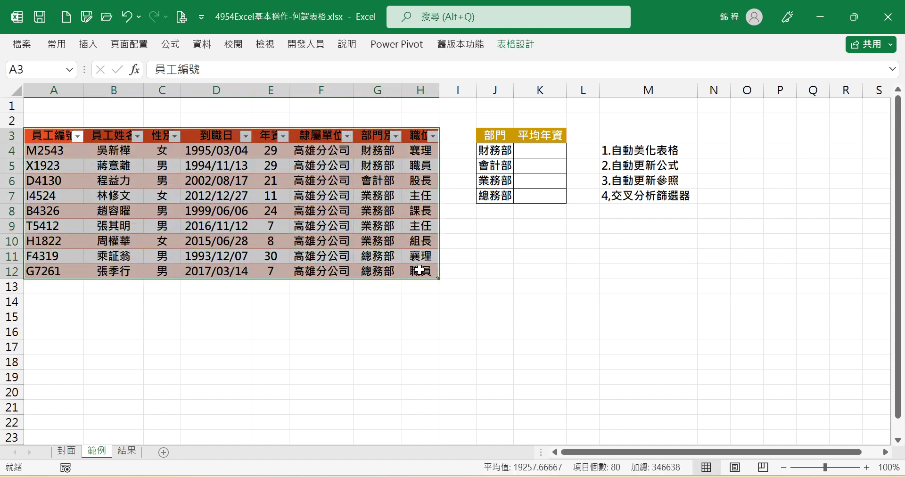
left_click(514, 44)
left_click(521, 44)
double_click(523, 45)
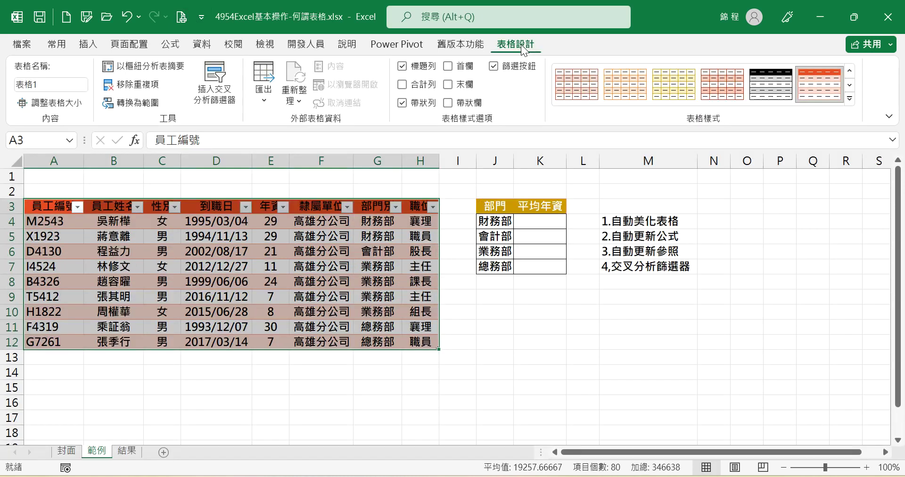
left_click(850, 99)
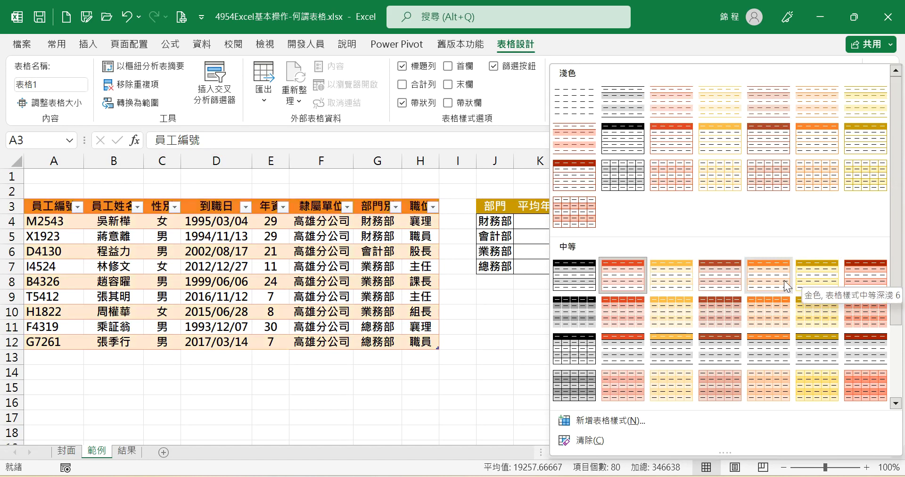
left_click(703, 284)
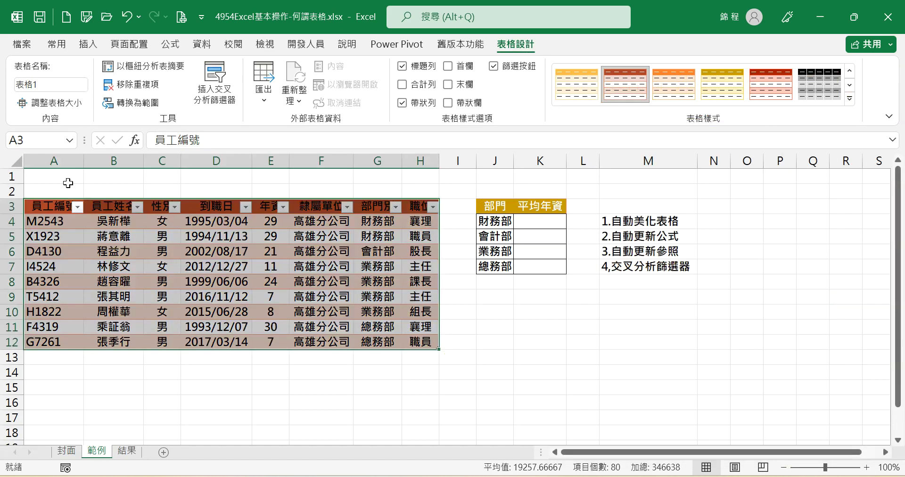
Step: Try a white fill on the table's header row A3:H3, and undo it
left_click_drag(51, 206, 412, 207)
left_click(65, 43)
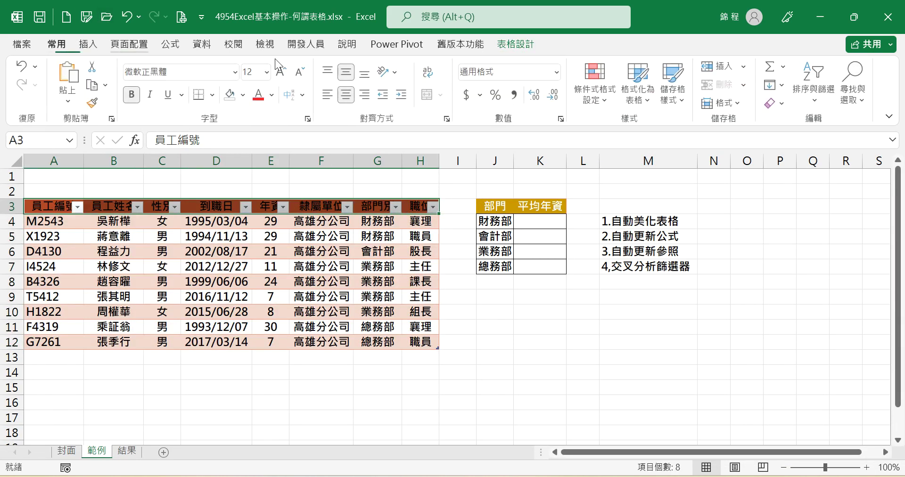
left_click(245, 95)
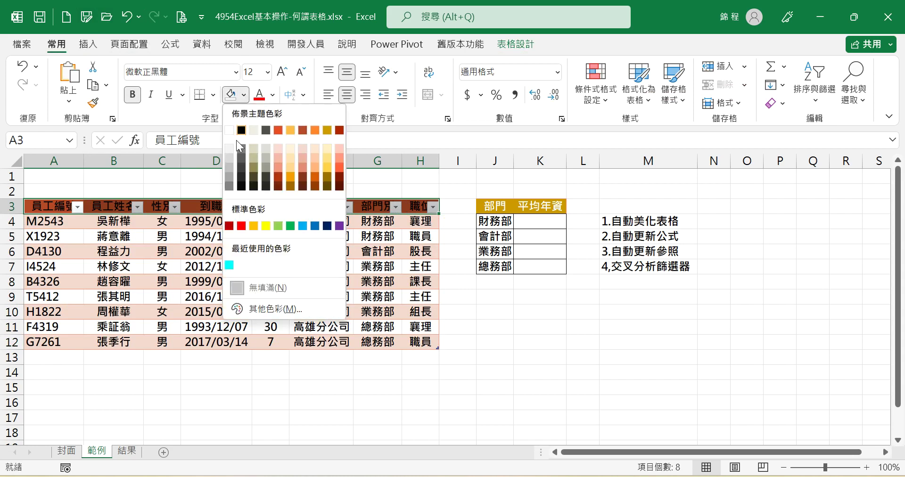
left_click(228, 130)
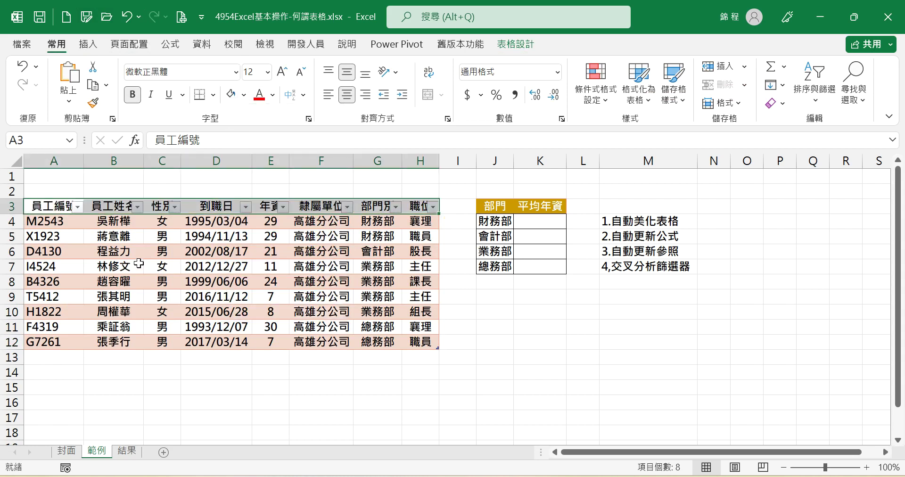
left_click(23, 66)
Step: Set the font colour of the table's header row A3:H3 to white
left_click(272, 95)
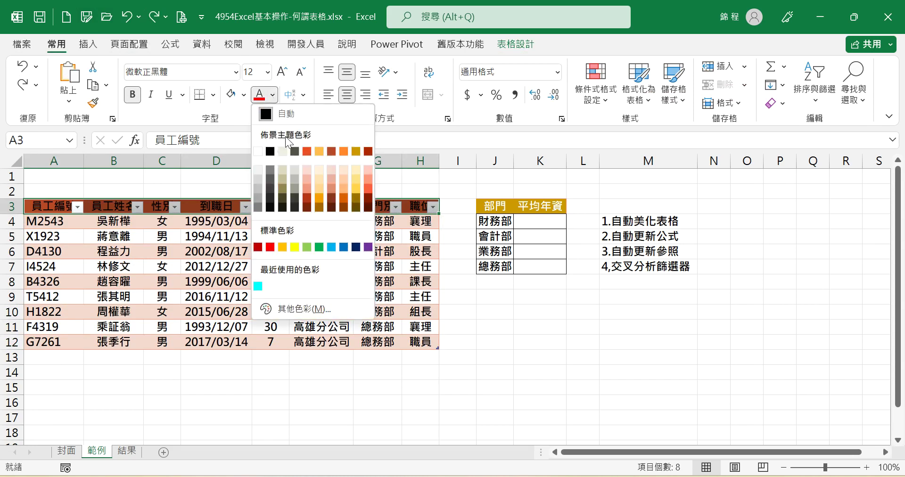
left_click(257, 151)
left_click(245, 265)
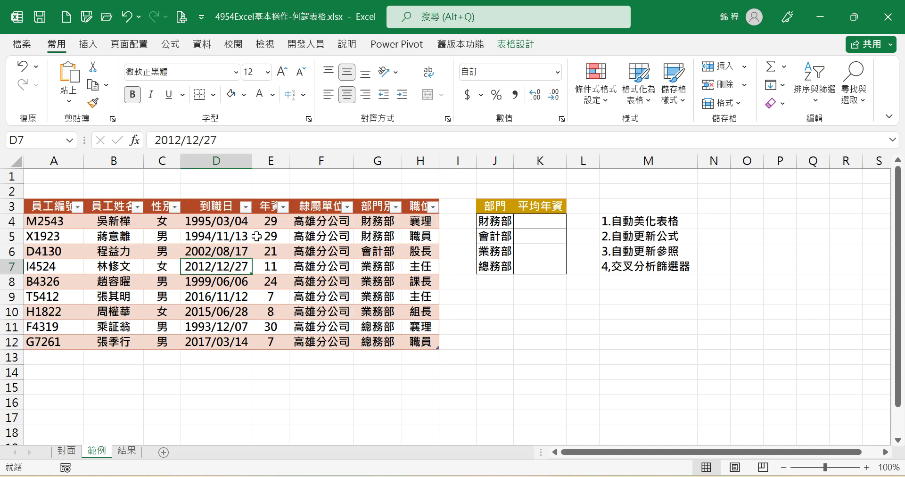
Step: Apply the orange-red style with a black header from the 深色 group to the employee table
left_click(514, 44)
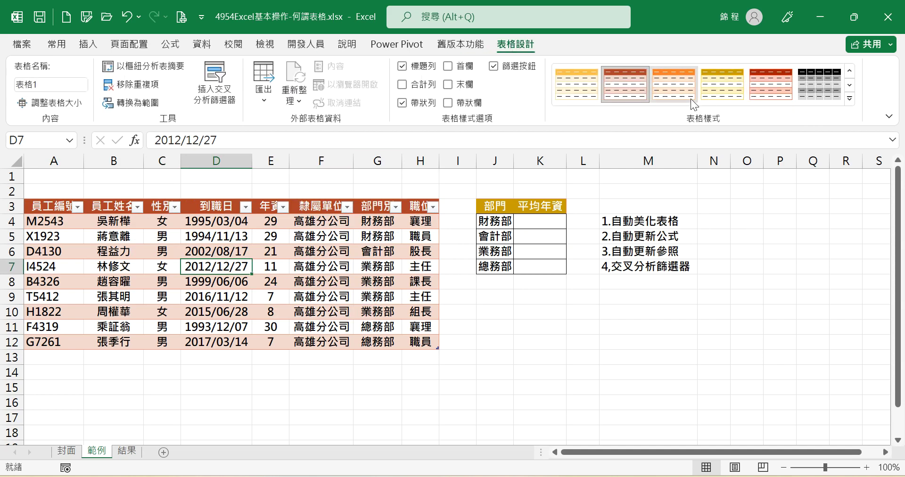
left_click(851, 96)
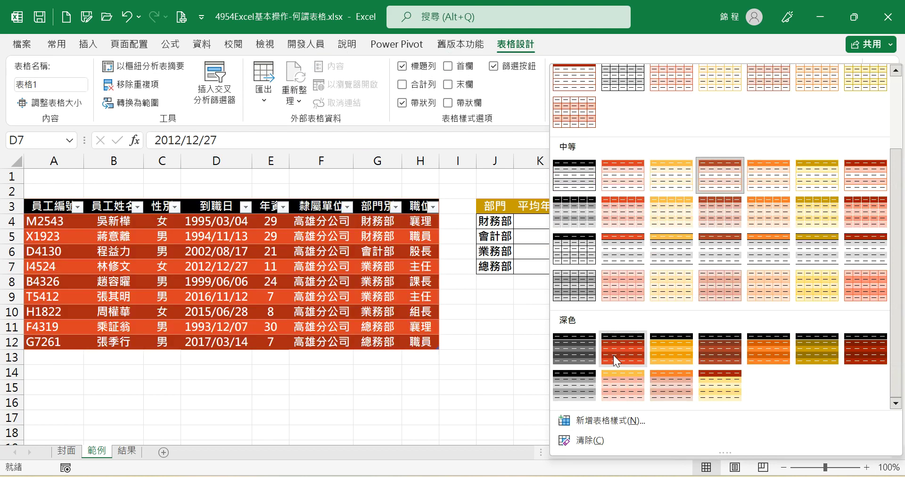
left_click(613, 355)
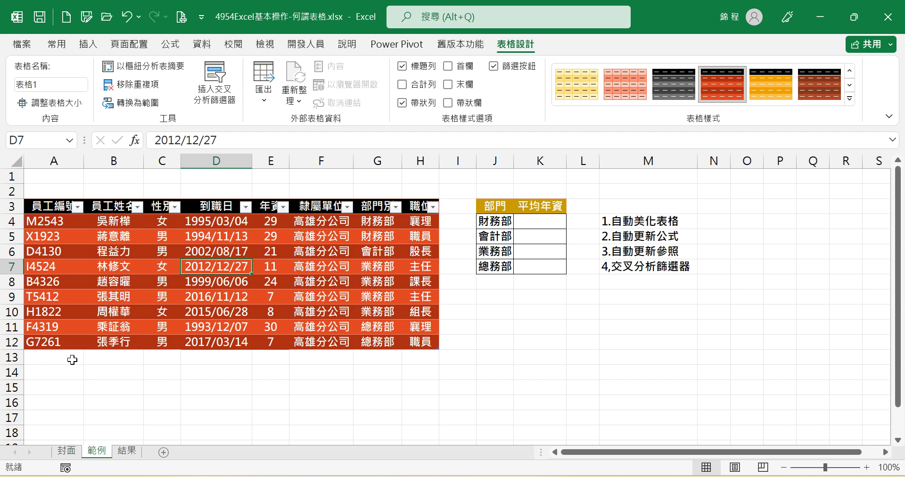
Step: Add a new record below the employee table's last row and enter an employee ID in A13
left_click(421, 342)
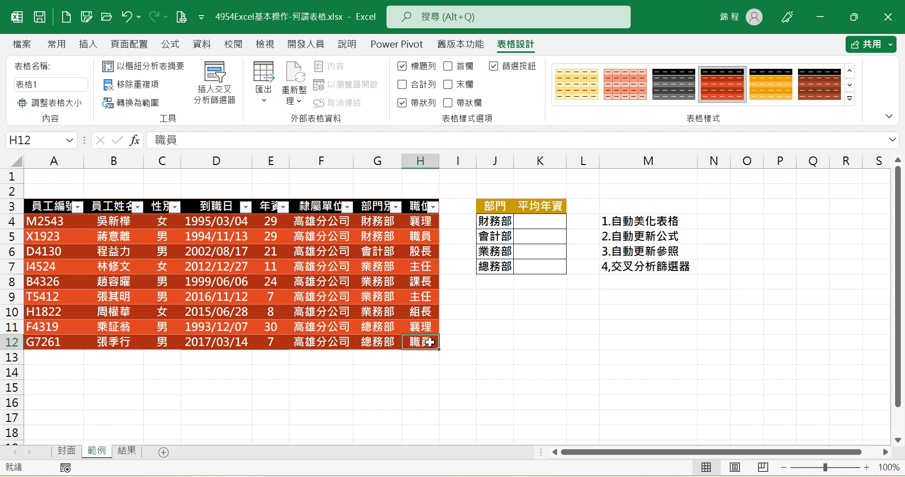
key("Tab")
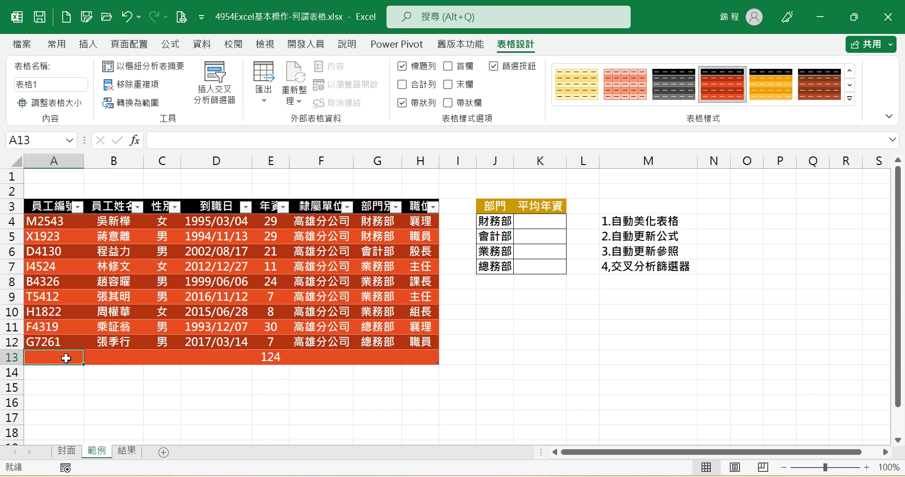
type("G000")
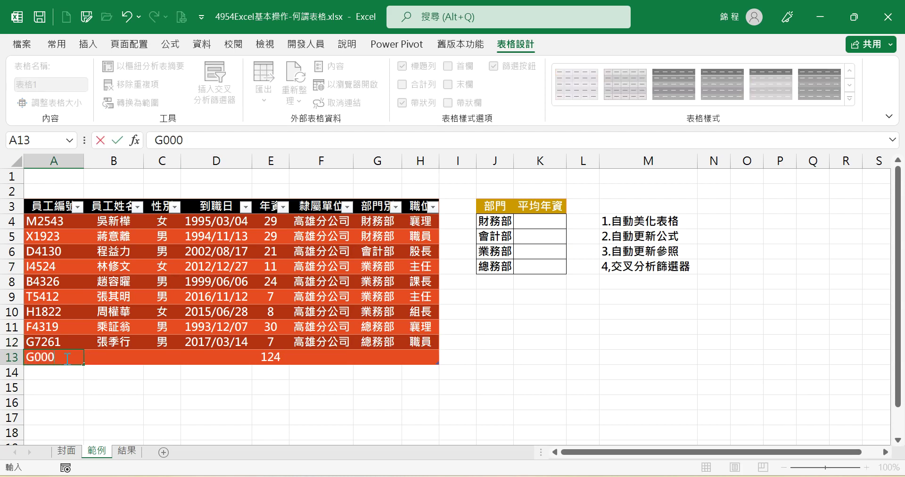
type("1")
key("Return")
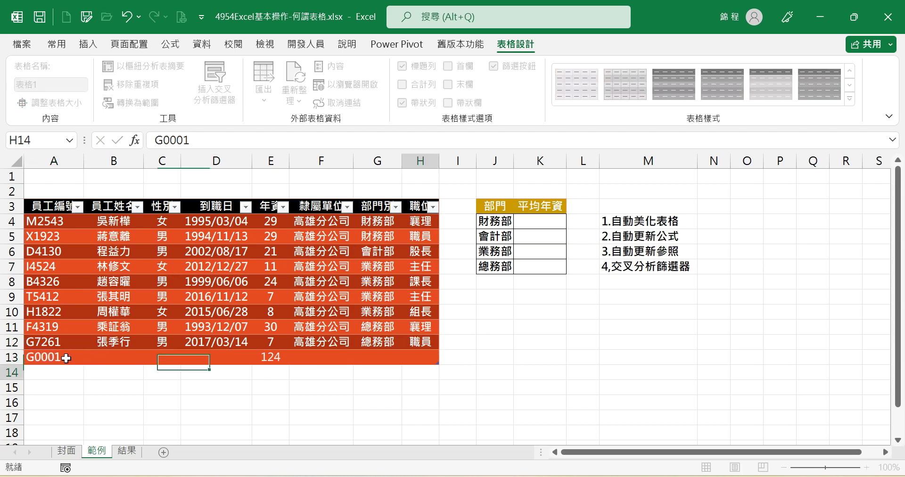
key("Left")
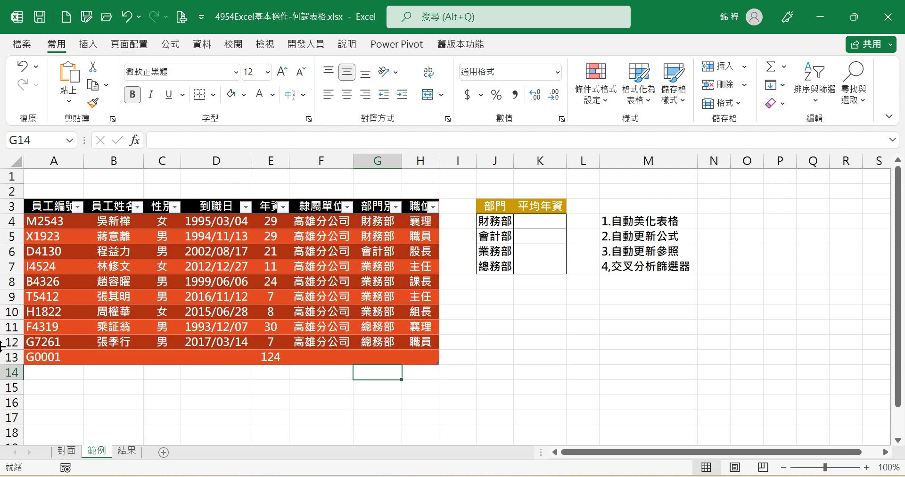
Step: Enter the new employee's name in B13 and the gender 男 in C13
left_click(117, 355)
type("劉備")
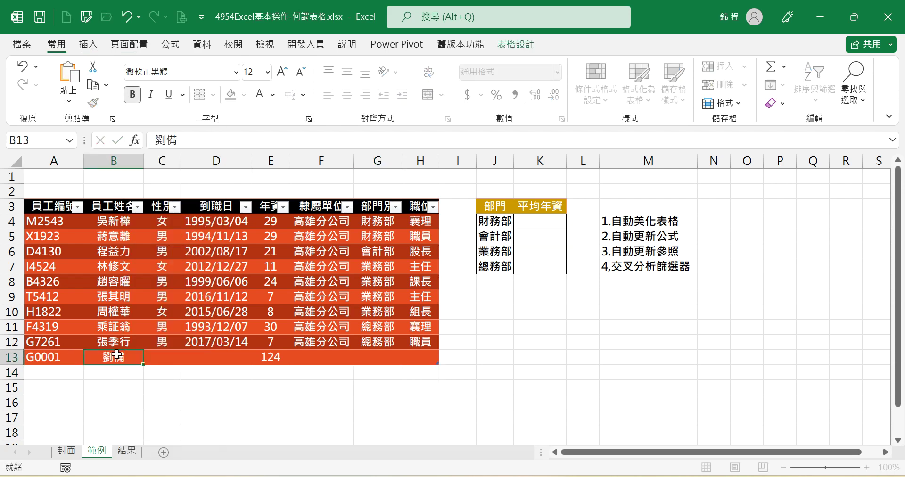
key("Return")
key("Up")
key("Right")
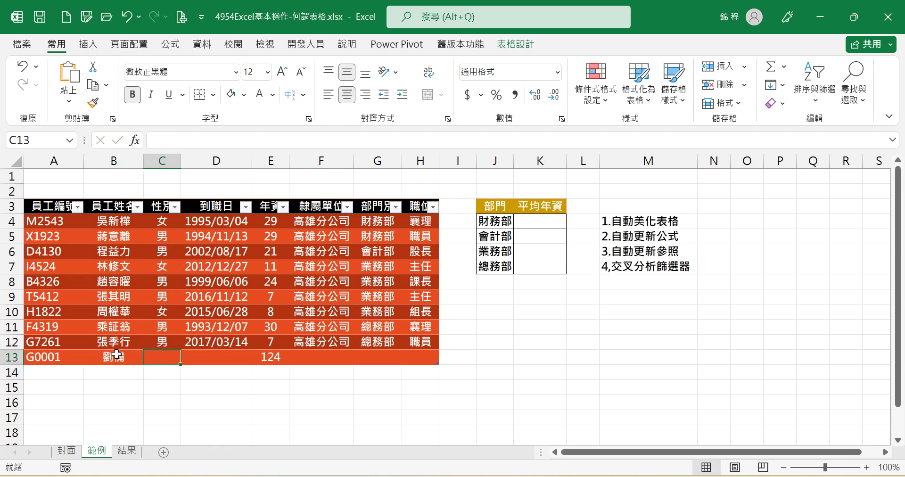
type("男")
key("Tab")
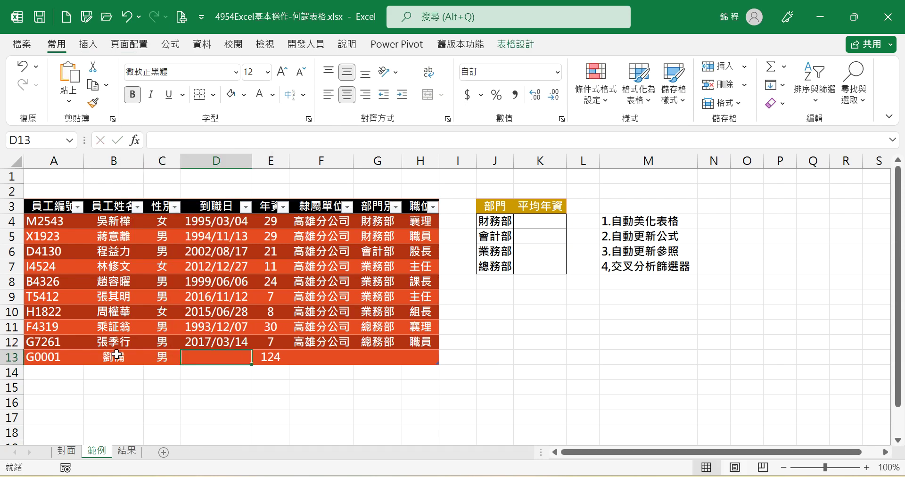
Step: Enter the hire date 2021/1/1 in D13 and view the seniority formula in E13
type("20")
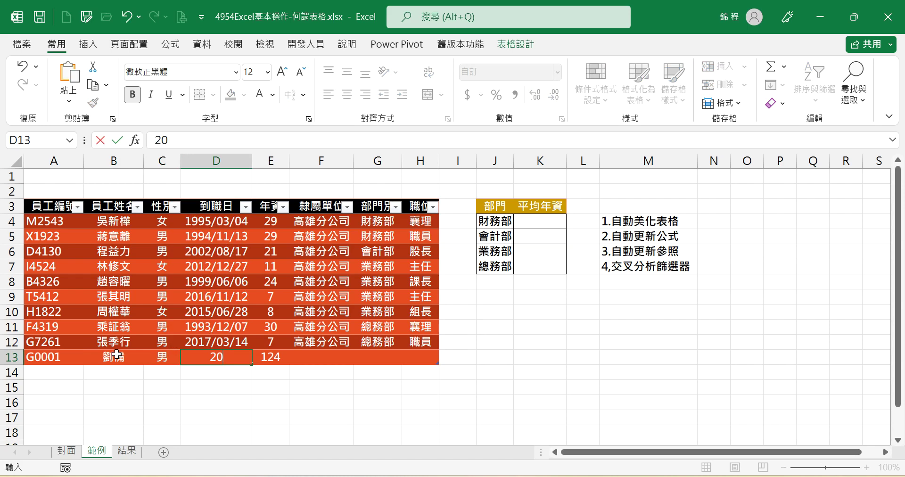
type("21/1/1")
key("Return")
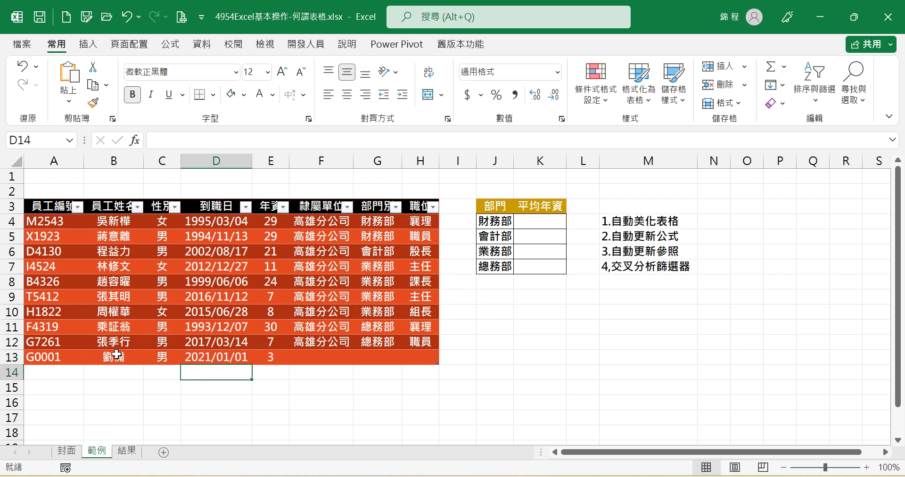
key("Up")
key("Right")
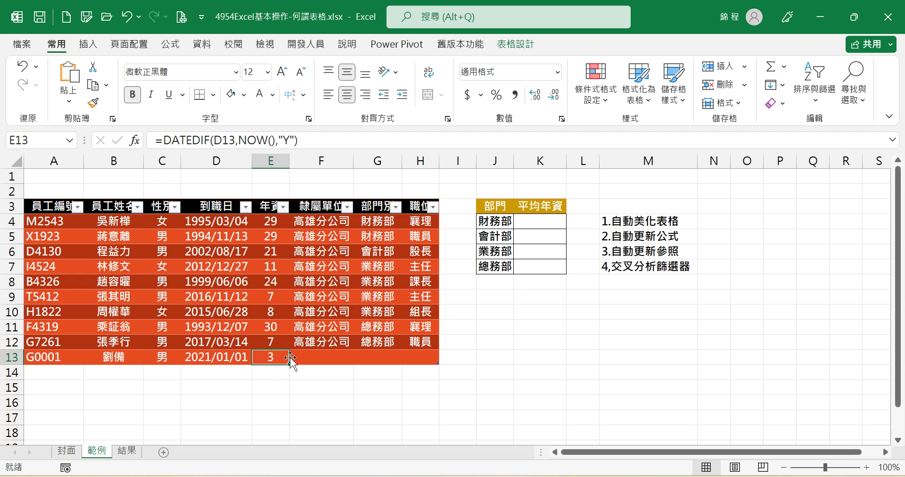
Step: Fill the unit, department and position from F12:H12 down into row 13, and set H13 to 職員
left_click(346, 344)
left_click_drag(346, 344, 442, 368)
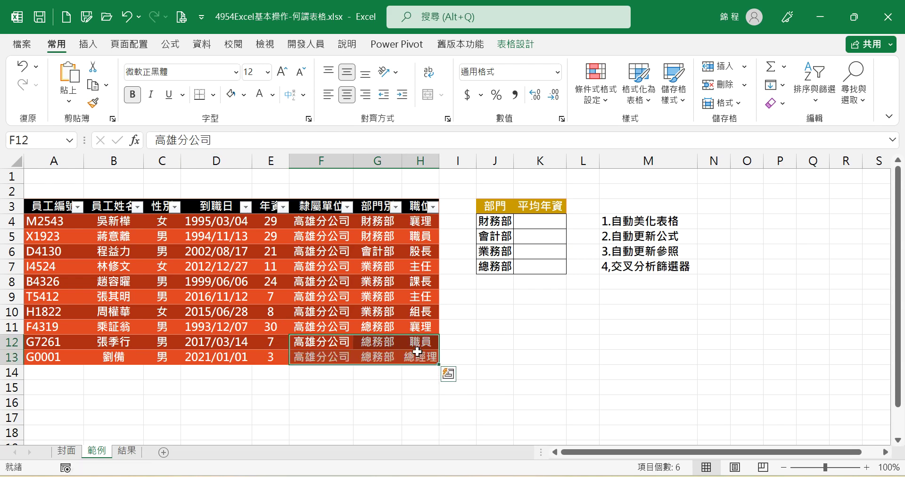
left_click(424, 360)
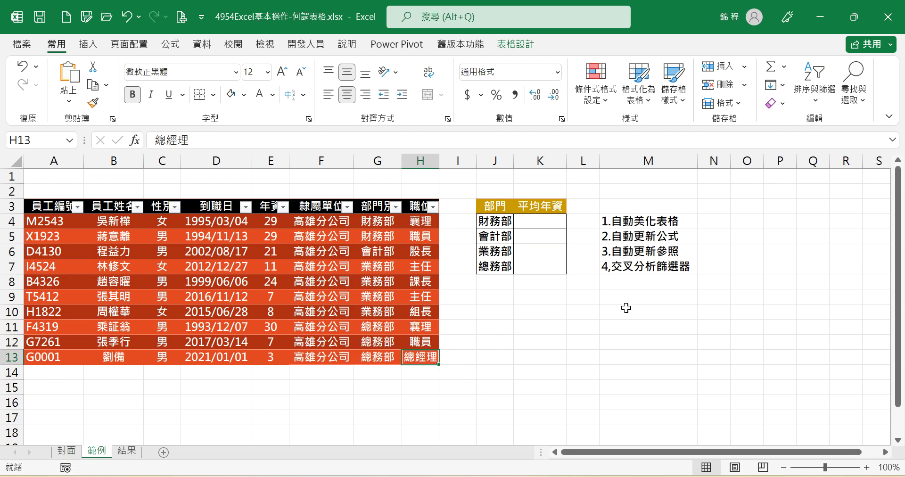
type("職口月山金")
key("space")
key("Return")
key("Up")
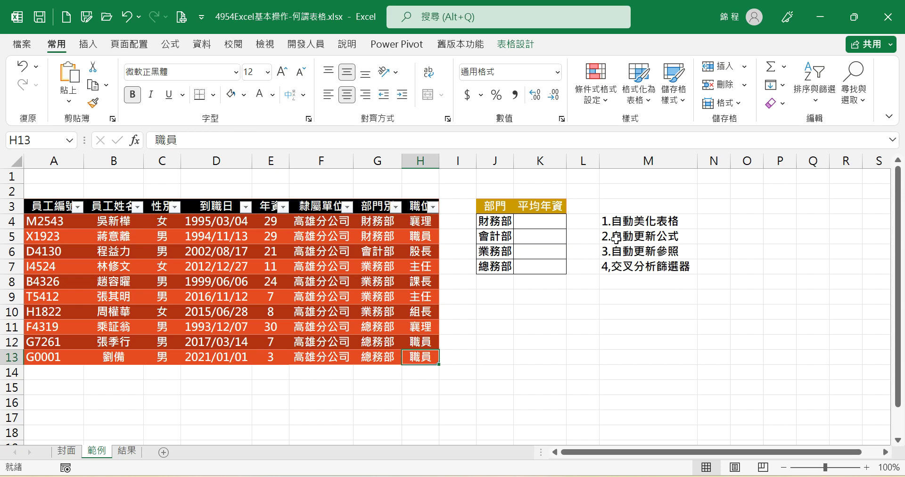
Step: Enter =AVERAGEIF(表格1[部門別],J4,表格1[年資]) in K4 to average the seniority of the 財務部 department
left_click(520, 221)
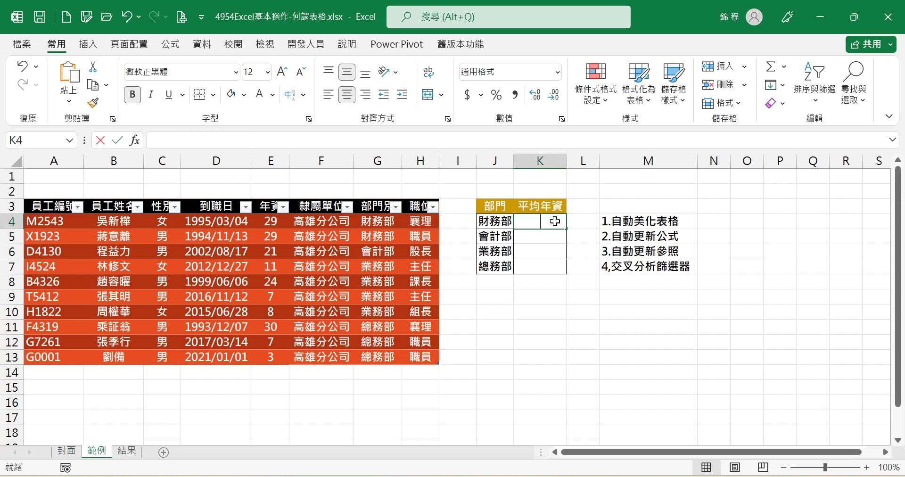
type("=AVERAGEIF(")
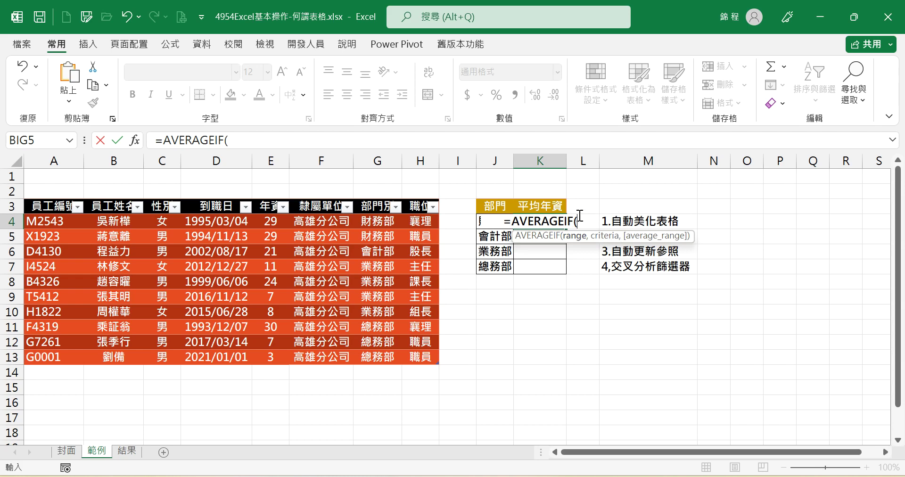
left_click_drag(378, 224, 383, 362)
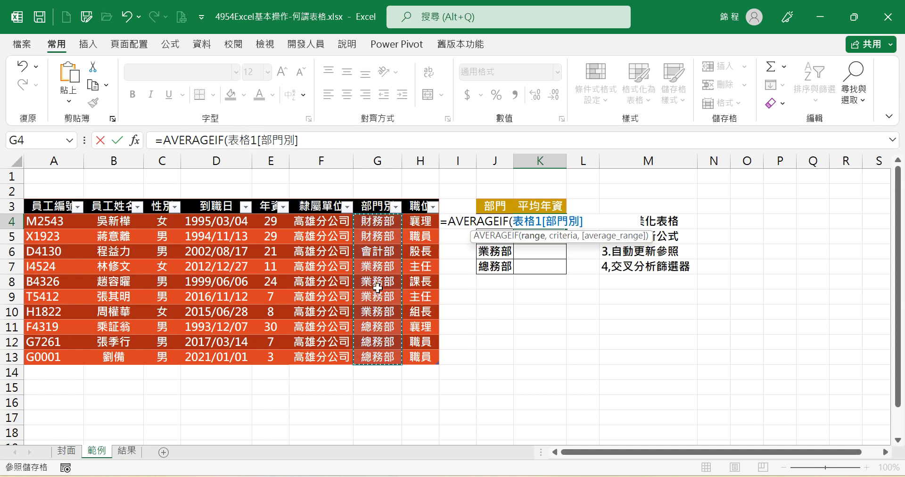
type(",")
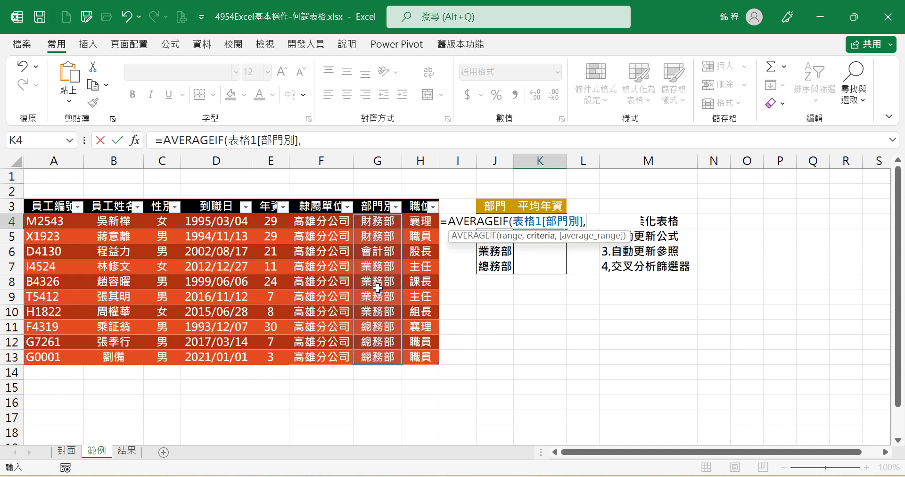
key("Left")
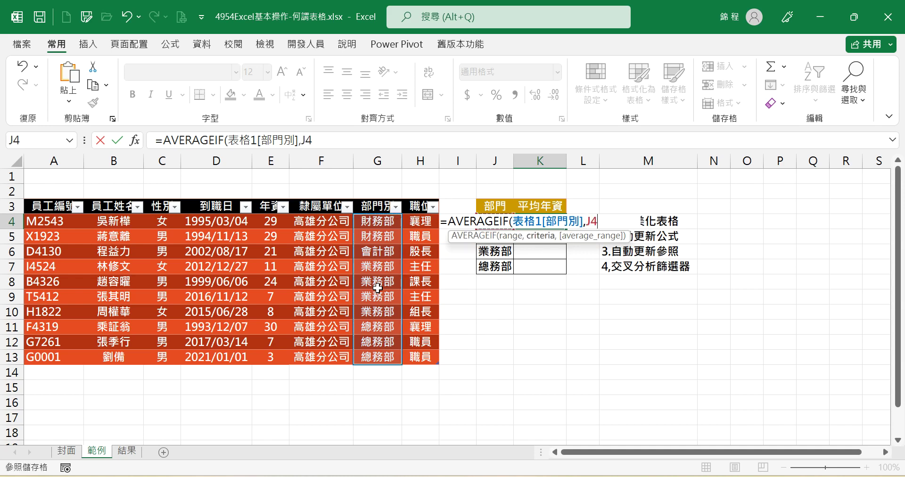
type(",")
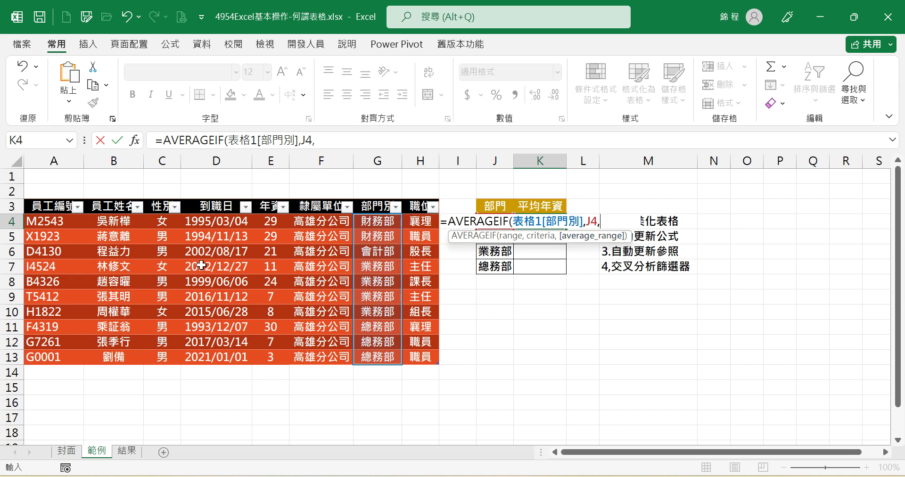
left_click_drag(271, 221, 278, 360)
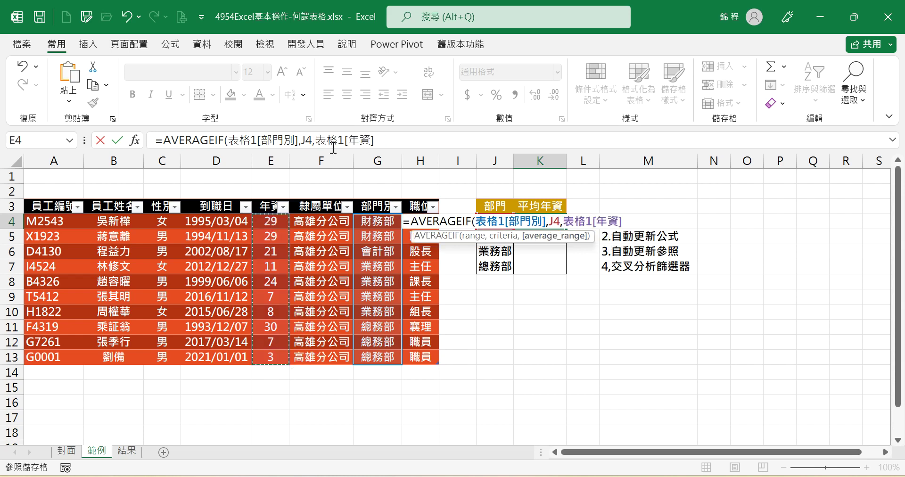
left_click(401, 139)
type(")")
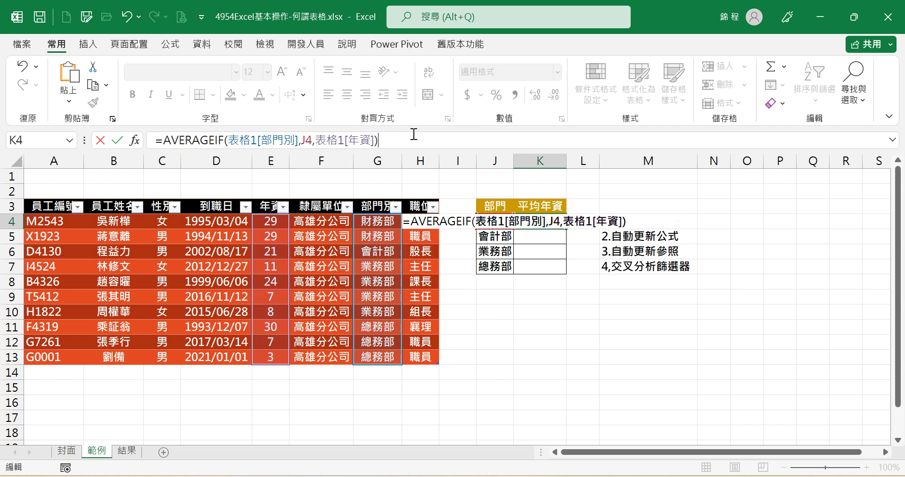
key("Return")
key("Up")
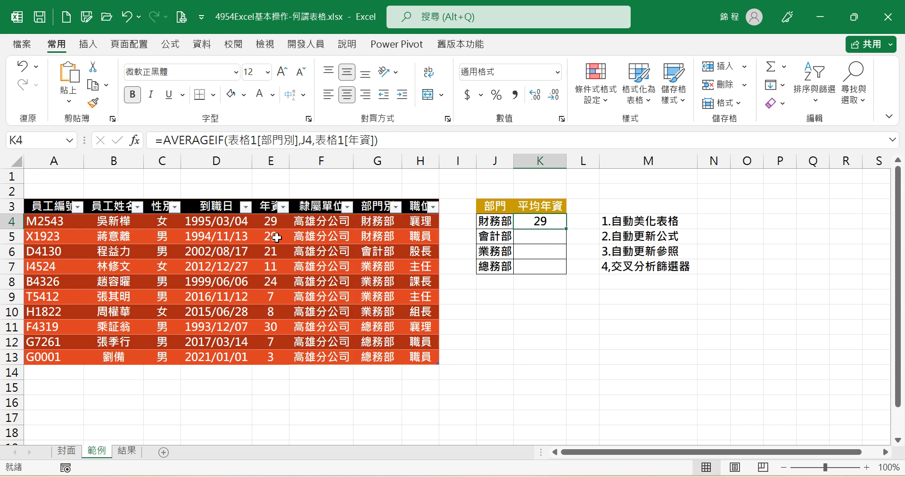
Step: Fill the K4 average formula down to K7 and check the 業務部 and 總務部 averages against their seniority cells
double_click(568, 229)
left_click(540, 236)
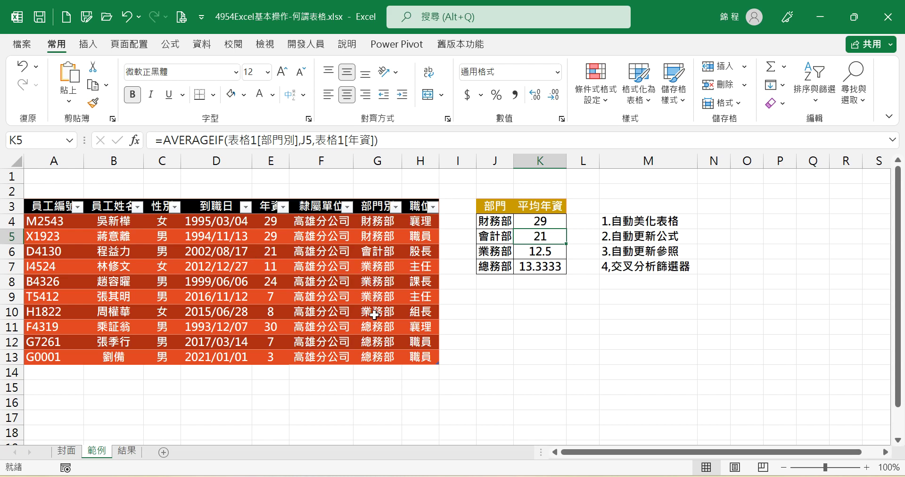
left_click_drag(272, 267, 275, 308)
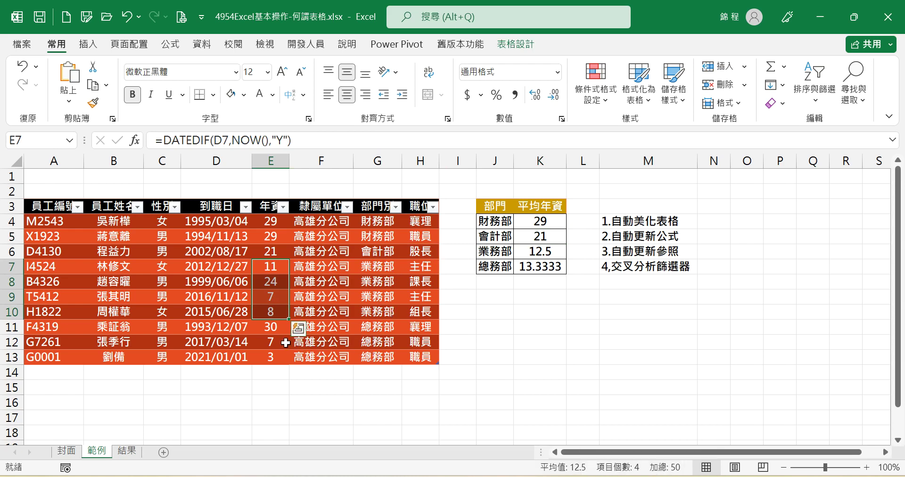
left_click_drag(278, 333, 275, 354)
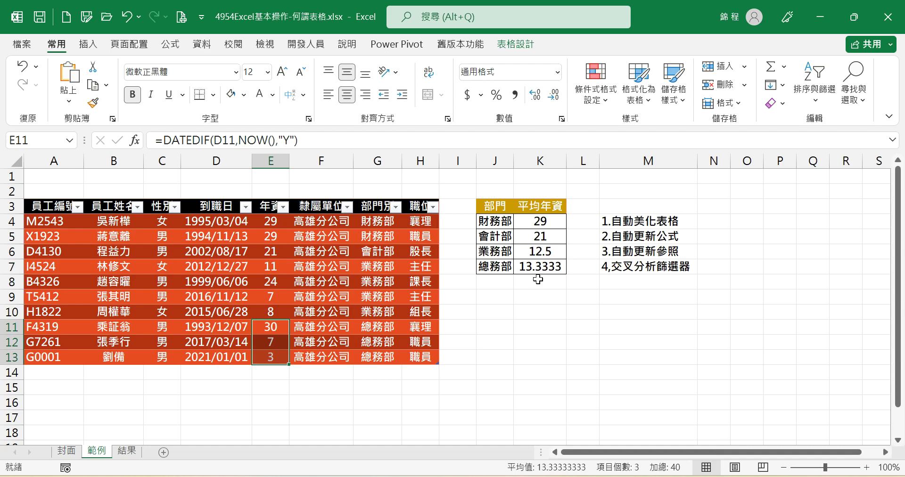
left_click(539, 222)
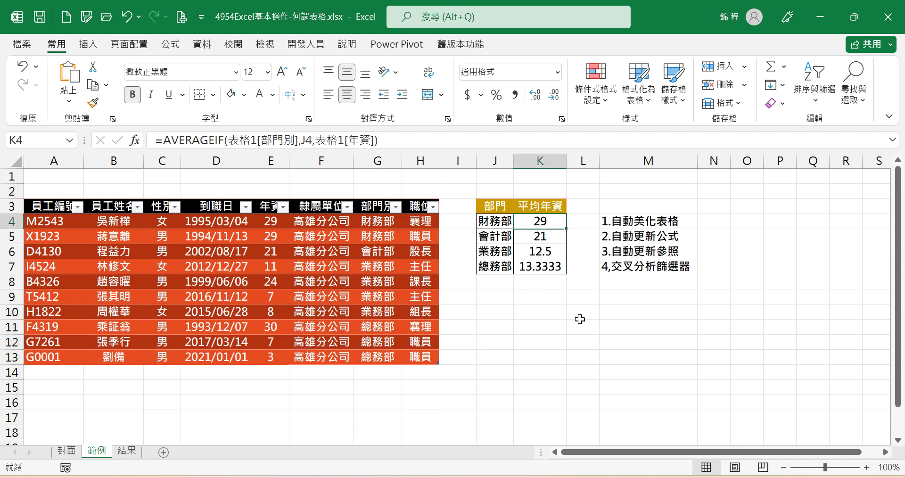
Step: Append a new row to the employee table after H13 and enter an employee ID in A14
left_click(419, 358)
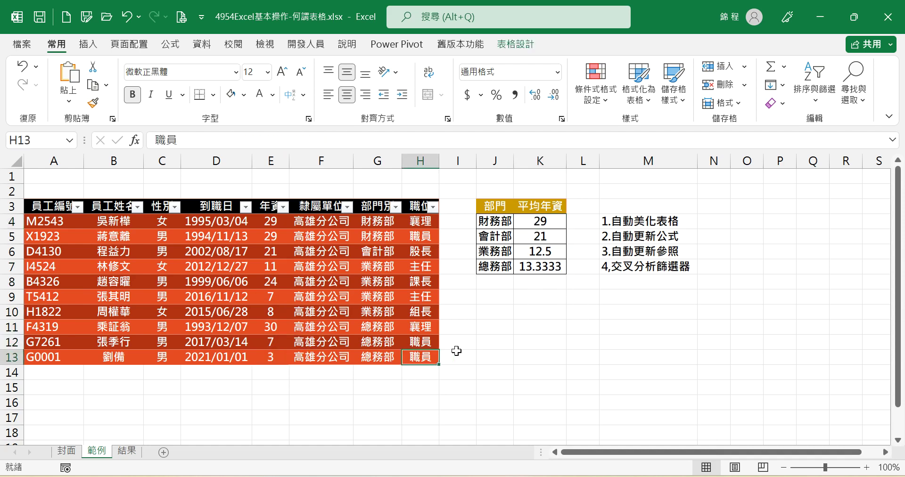
key("Tab")
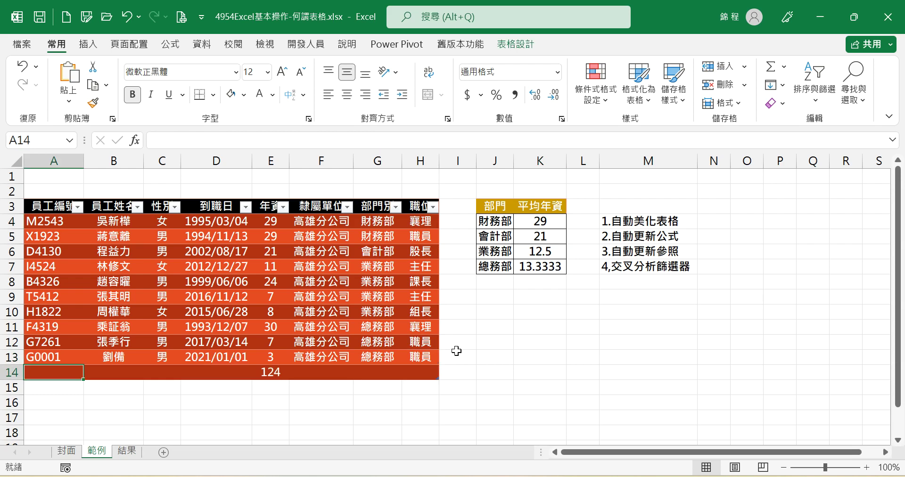
type("F000")
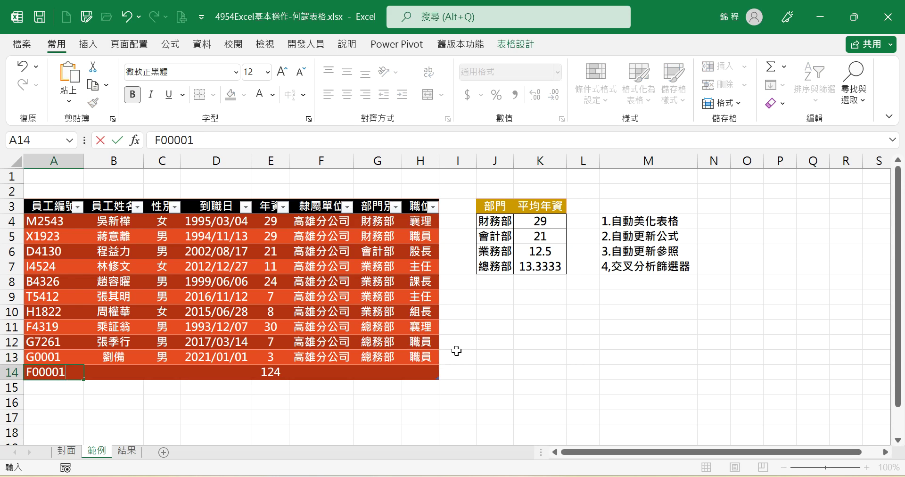
type("1")
key("Return")
key("Left")
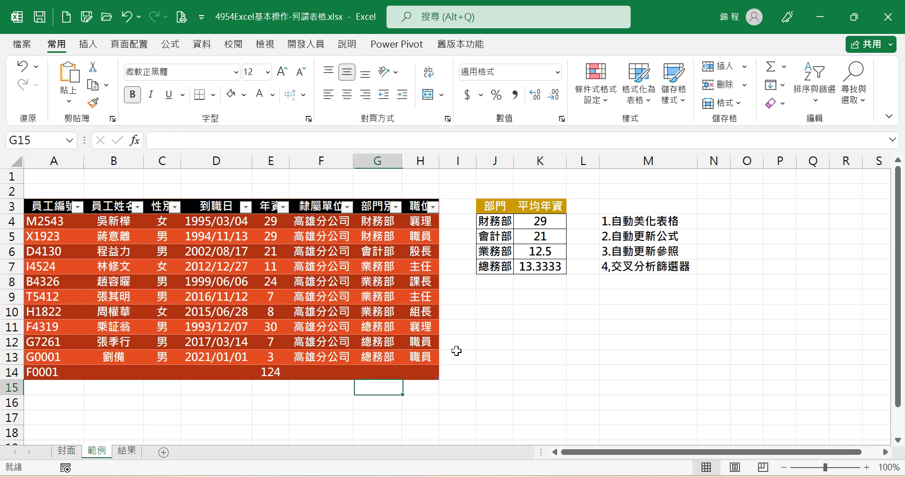
Step: Enter the new employee's name in B14 and the gender 男 in C14
left_click(137, 371)
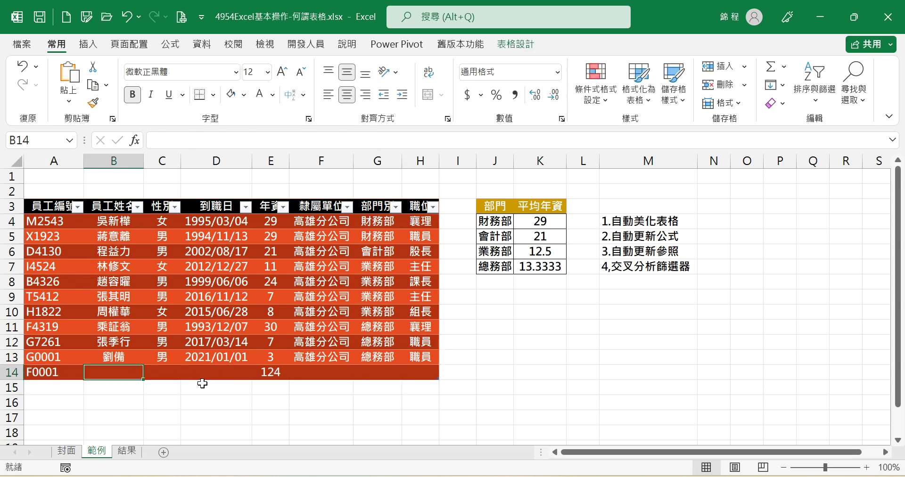
type("關尸一尸戈")
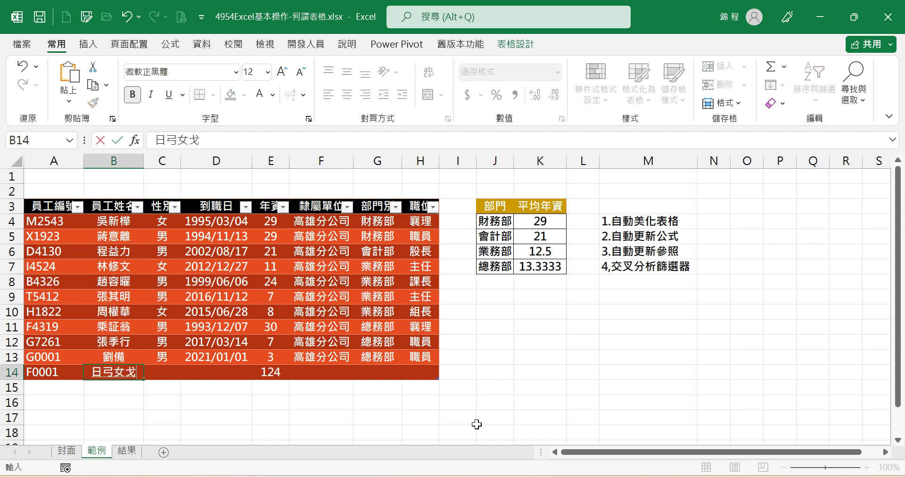
key("space")
key("1")
key("Return")
key("Up")
key("Right")
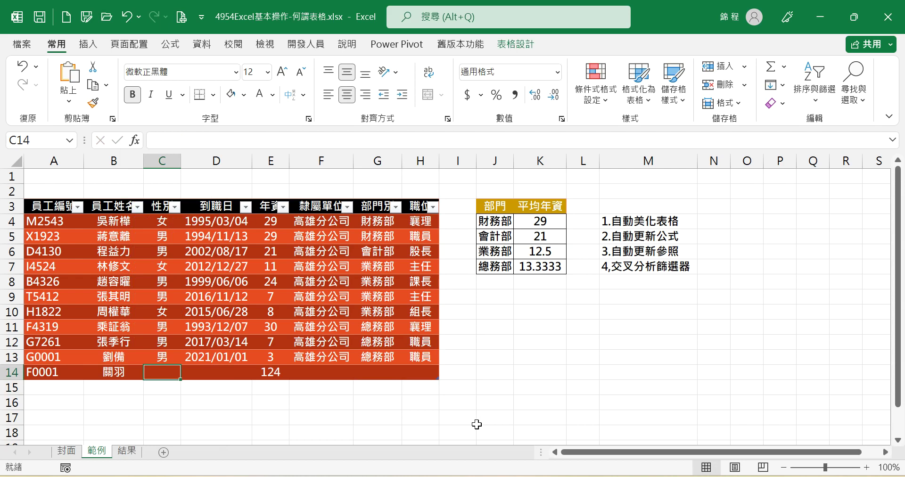
type("男")
key("space")
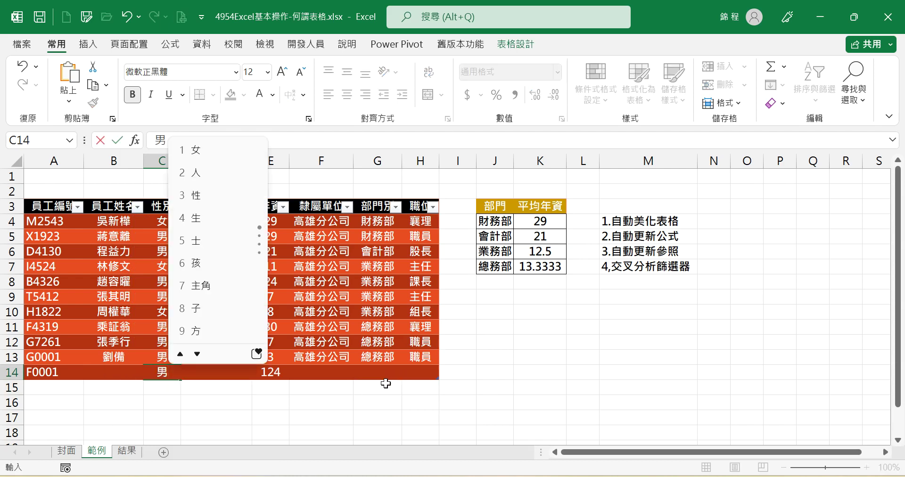
key("Tab")
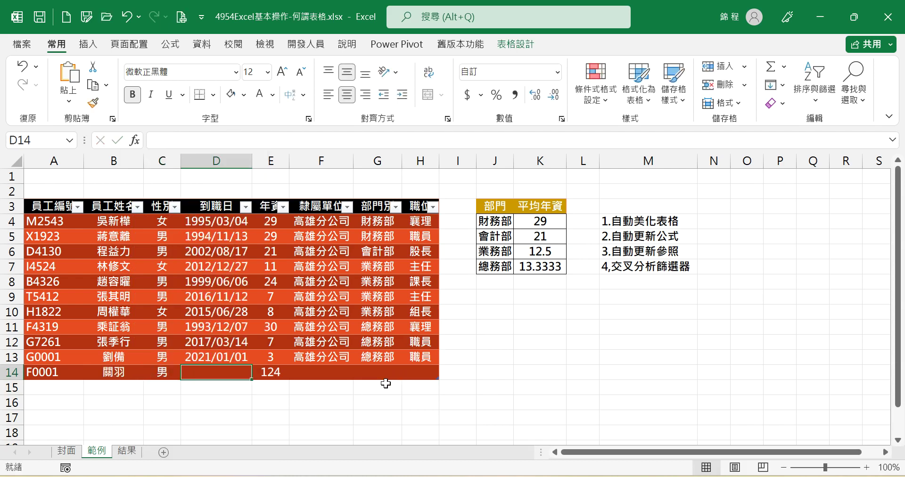
Step: Enter the hire date 2018/12/31 in D14
type("2018")
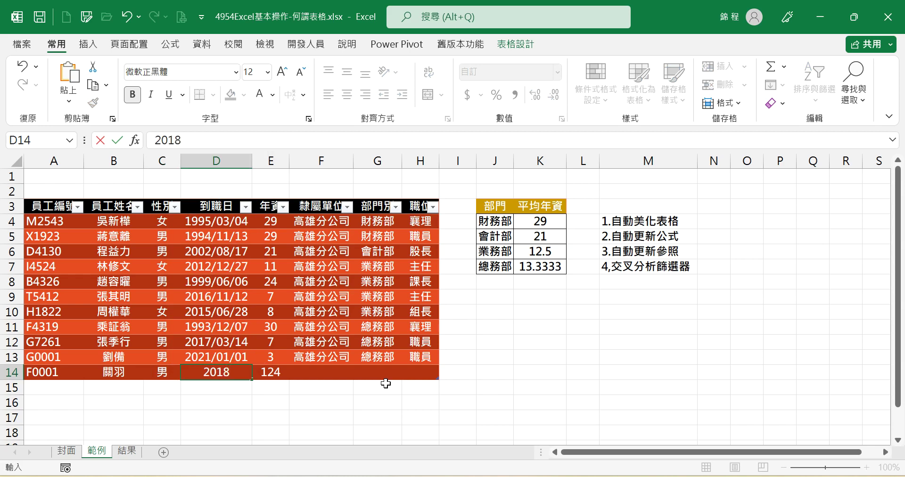
type("/12/31")
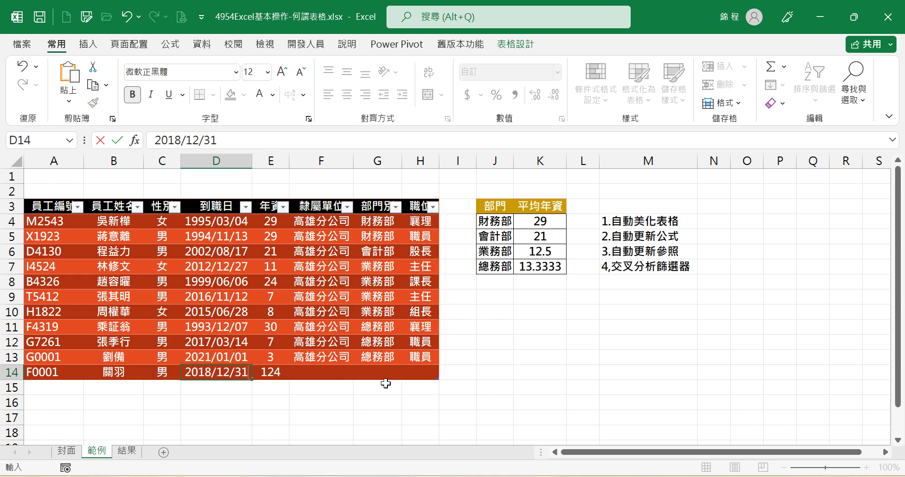
key("Return")
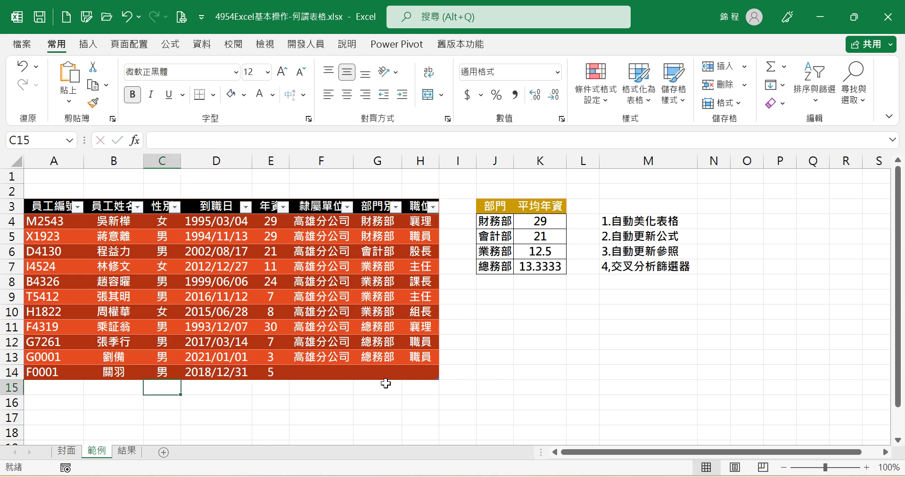
Step: Fill the unit 高雄分公司 from F13 down into F14
left_click(341, 374)
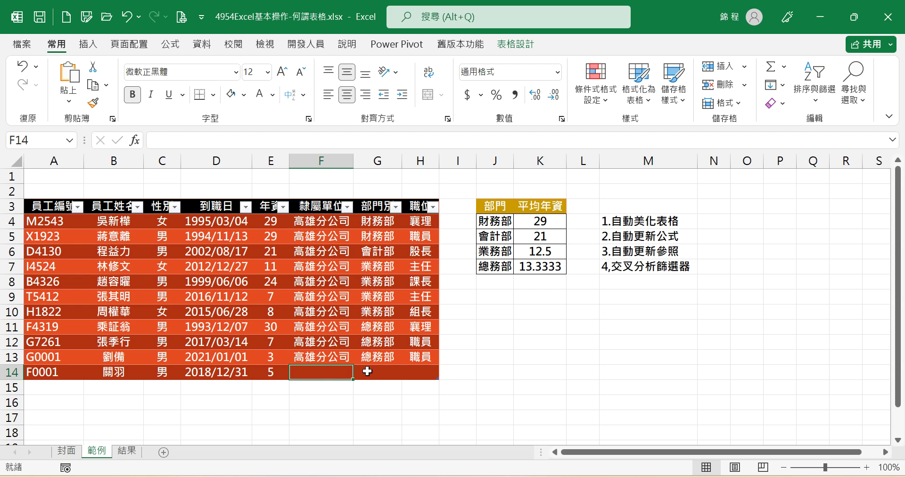
left_click(346, 359)
left_click_drag(352, 366, 356, 377)
Step: Set the new employee's department to 會計部 in G14 and position to 副理 in H14
left_click(387, 372)
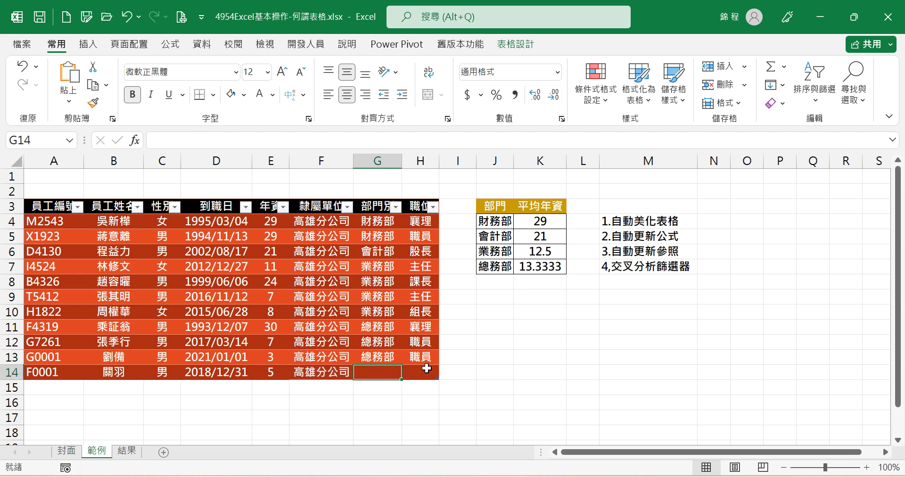
type("會計卜口弓")
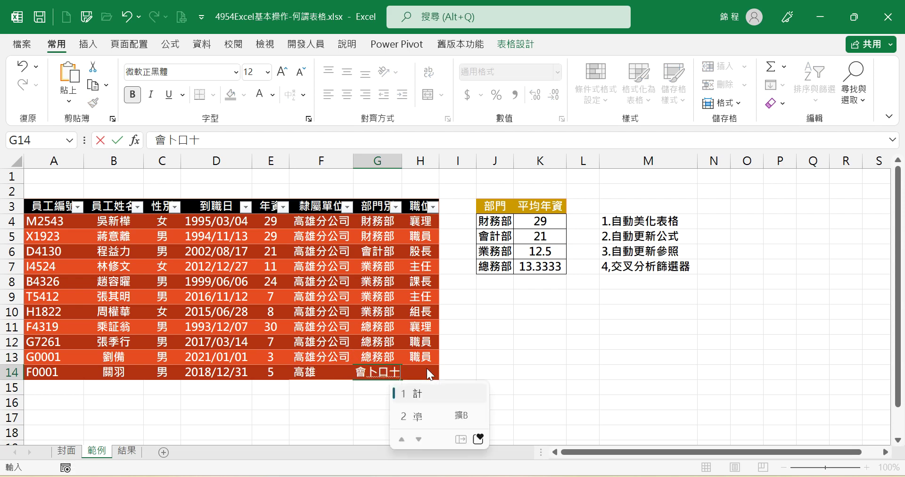
key("space")
key("Return")
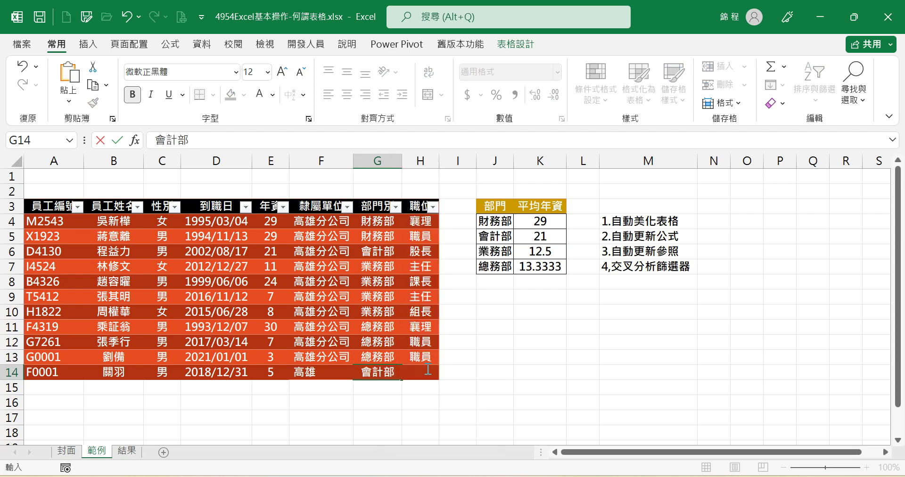
left_click(428, 369)
type("副理")
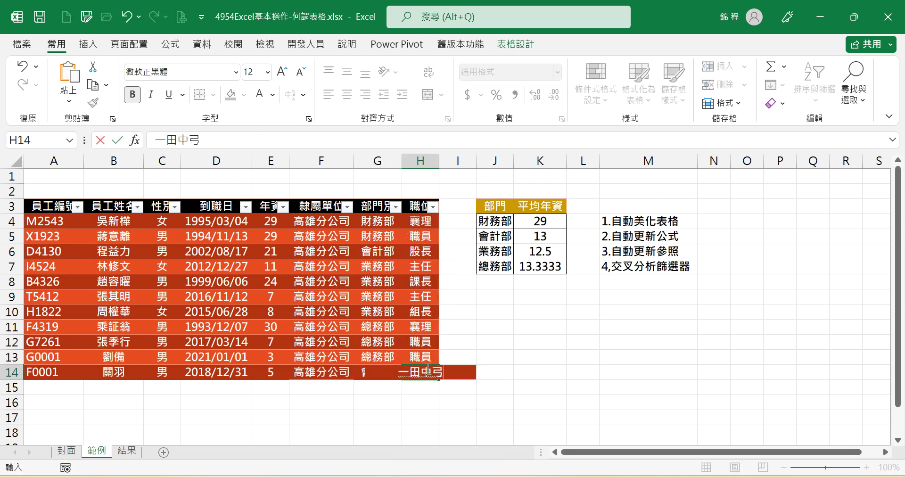
key("Return")
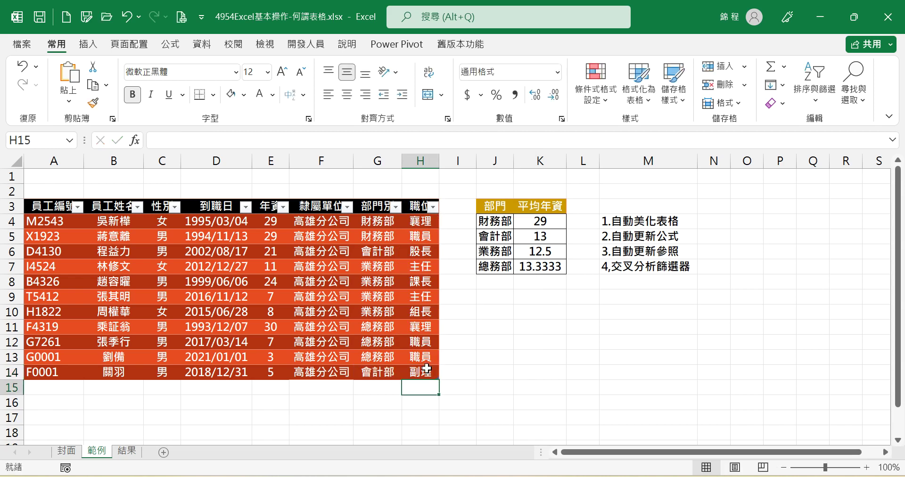
Step: Check the 會計部 average in K5 against the combined seniority values in E6 and E14
left_click(428, 373)
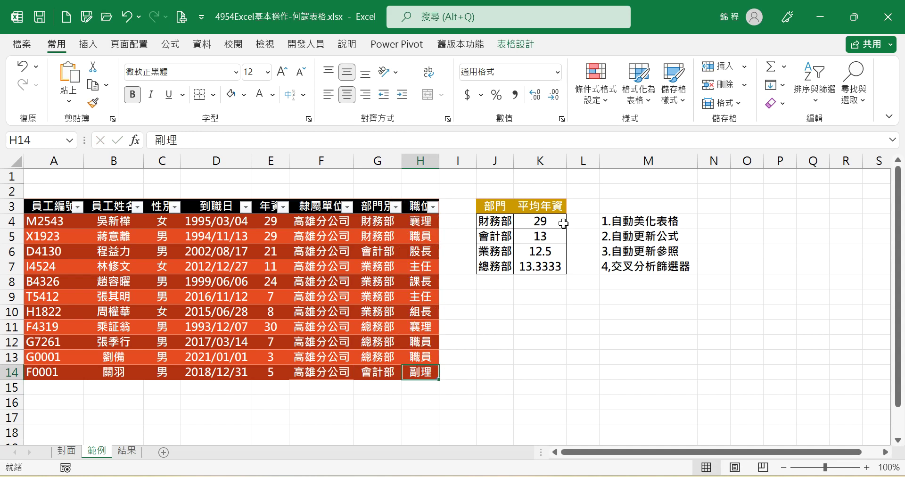
left_click(548, 236)
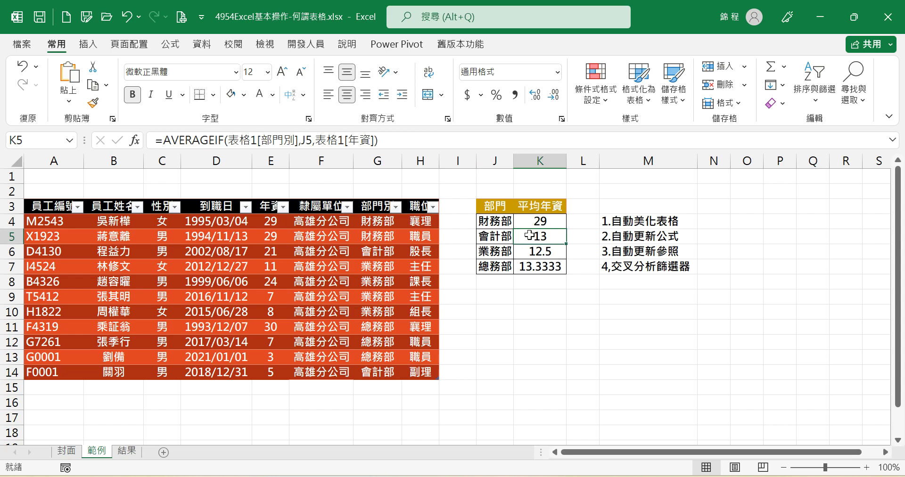
left_click(277, 251)
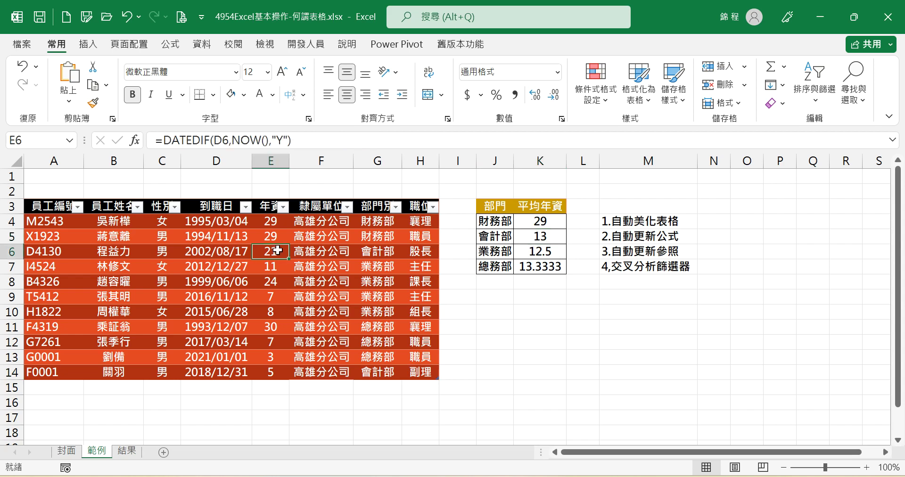
left_click(271, 370, "ctrl")
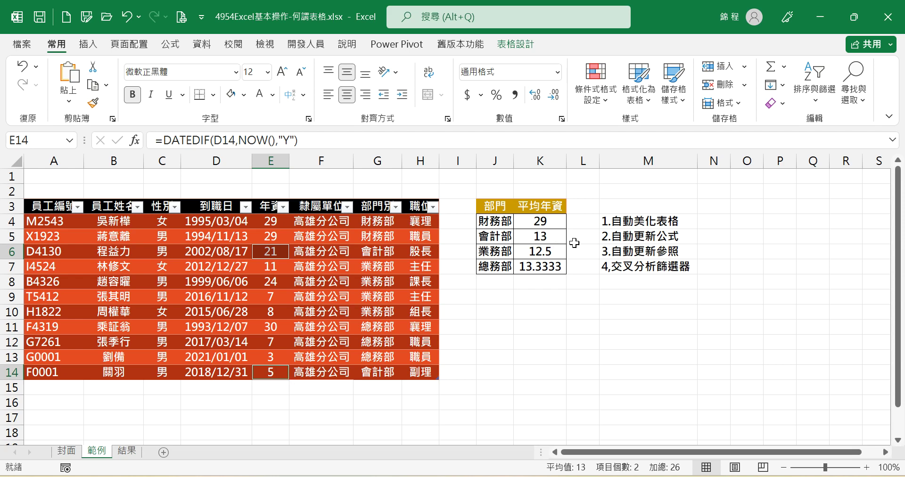
Step: Replace the 表格1[部門別] criteria range in K4's AVERAGEIF formula with G4:G14
left_click(559, 239)
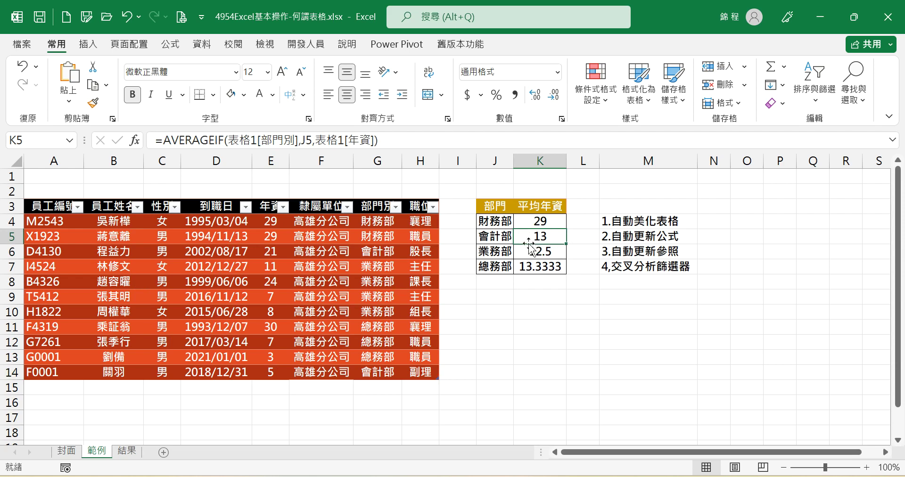
left_click(546, 220)
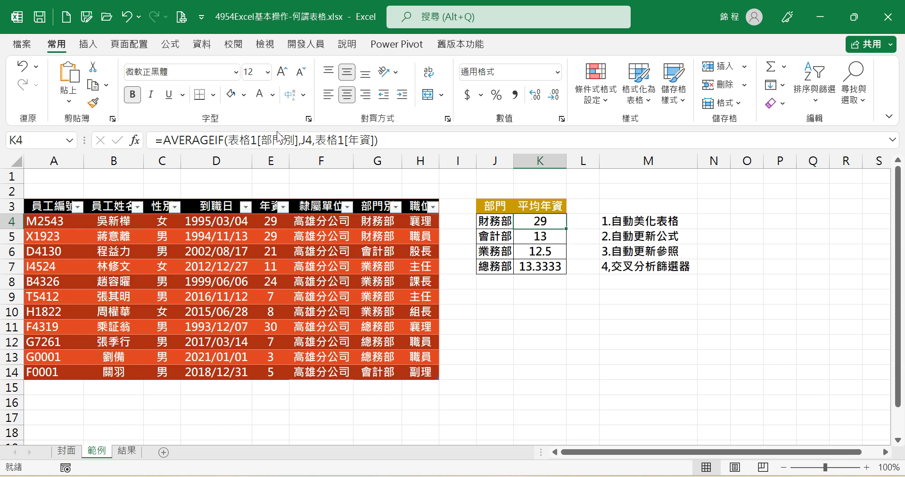
left_click_drag(229, 140, 296, 140)
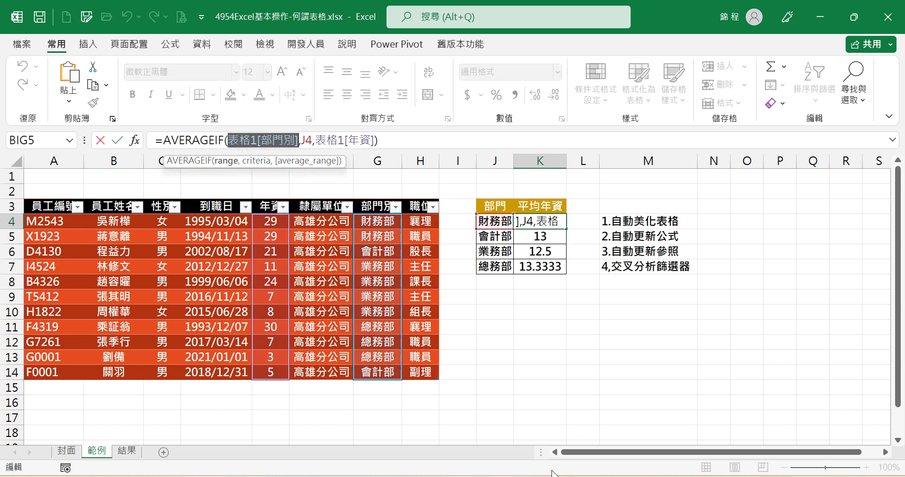
type("G4:G")
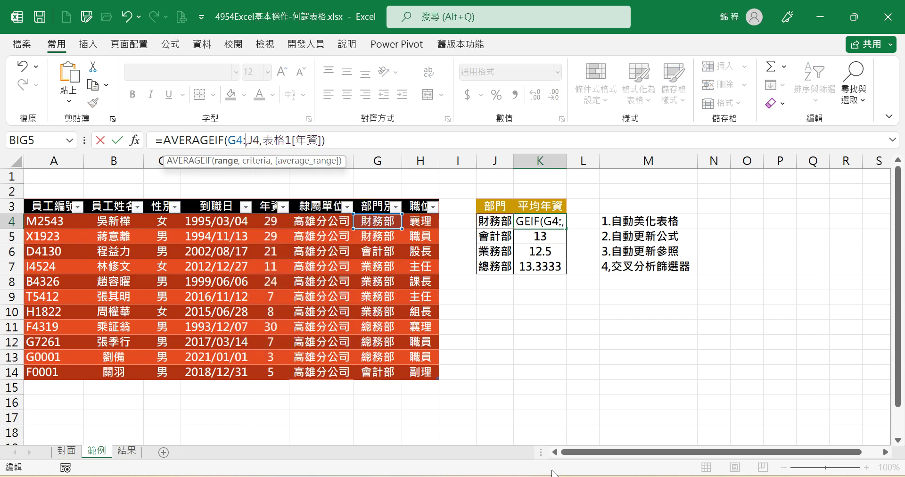
type("14")
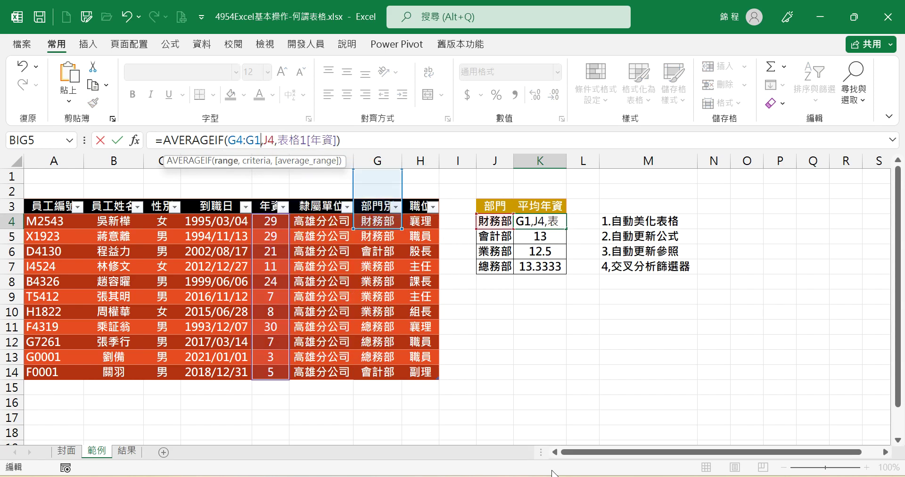
Step: Replace the 表格1[年資] average range in K4's formula with E4:E14 and commit the formula
key("Right")
key("Right")
key("Right")
key("Right")
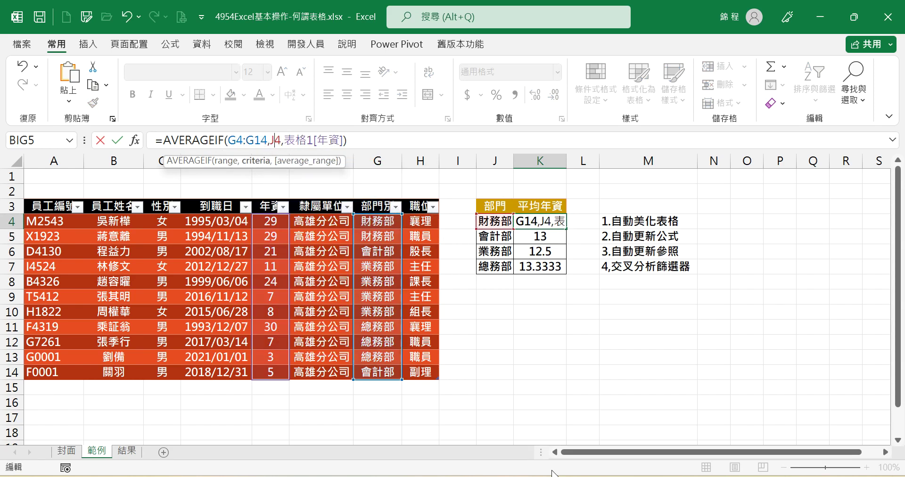
key("shift+End")
key("shift+Left")
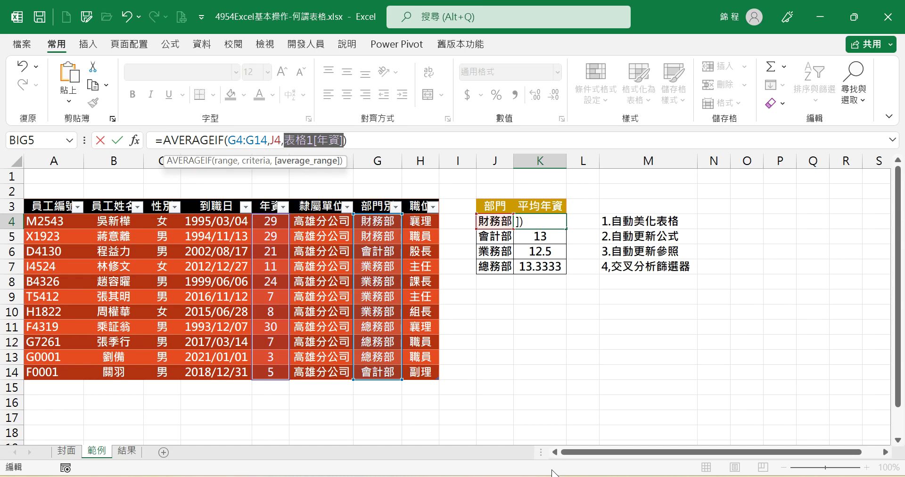
type("E4:E")
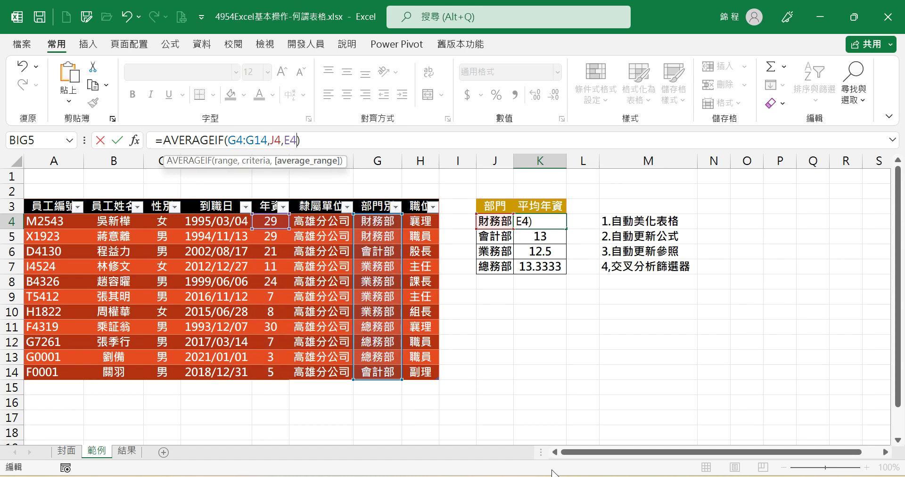
type("14")
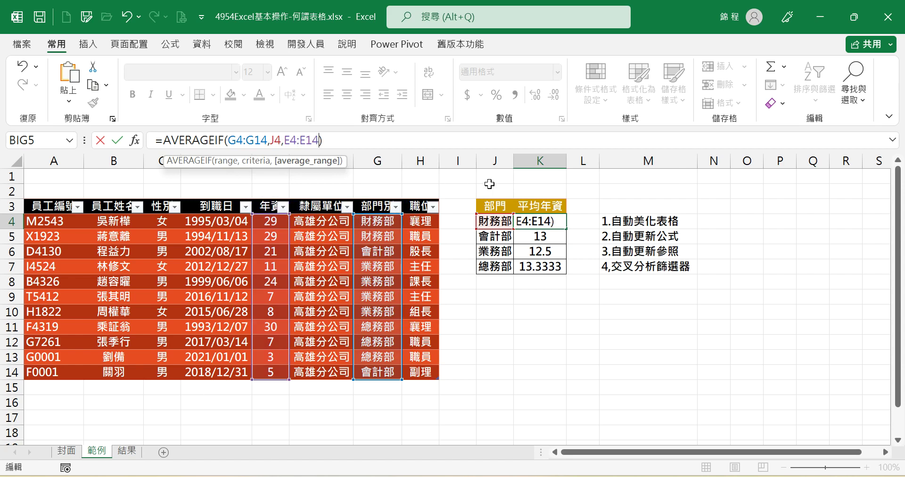
key("Return")
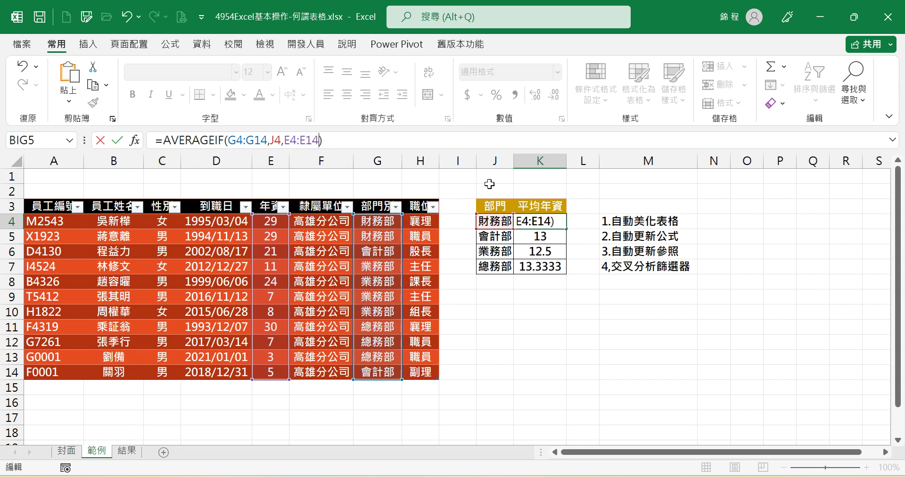
key("Up")
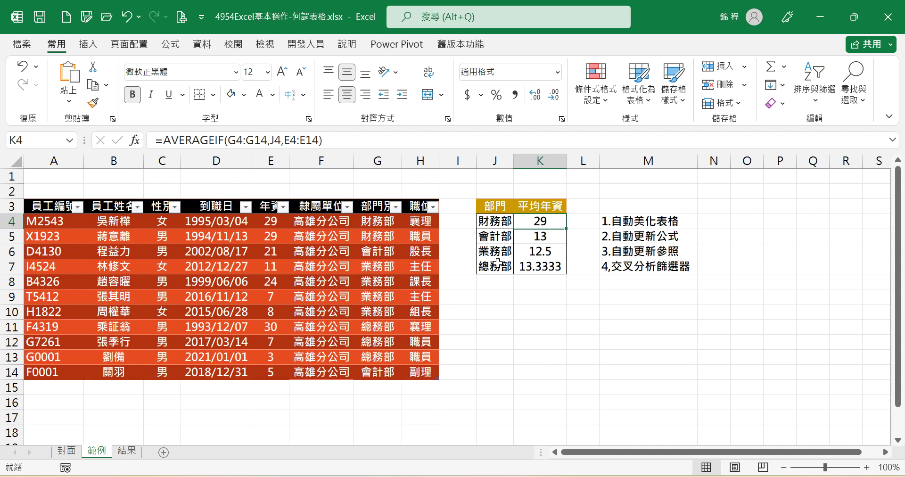
Step: Restore the table-based AVERAGEIF formula in K4 by filling it up from K5, and check its references
left_click(556, 240)
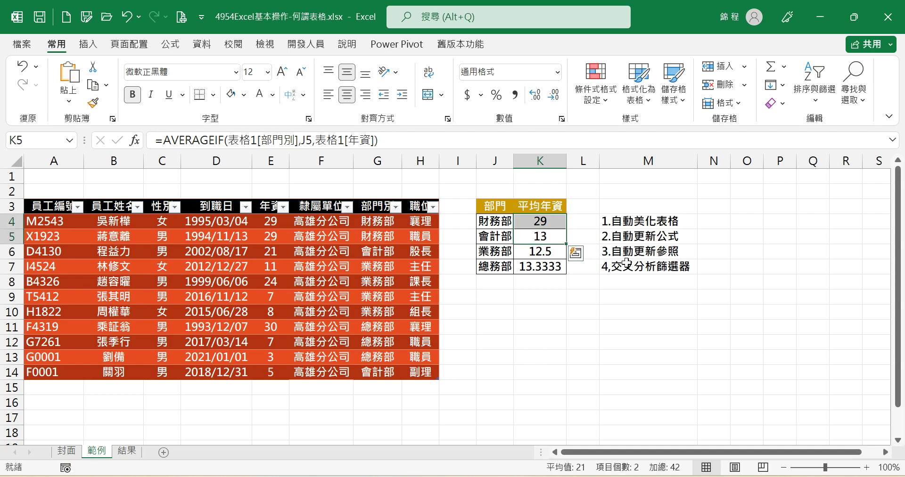
left_click(626, 266)
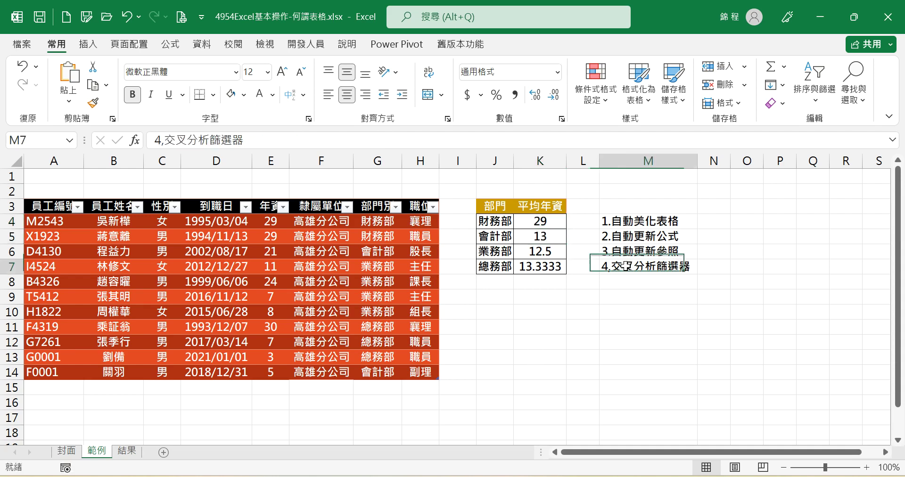
left_click(533, 226)
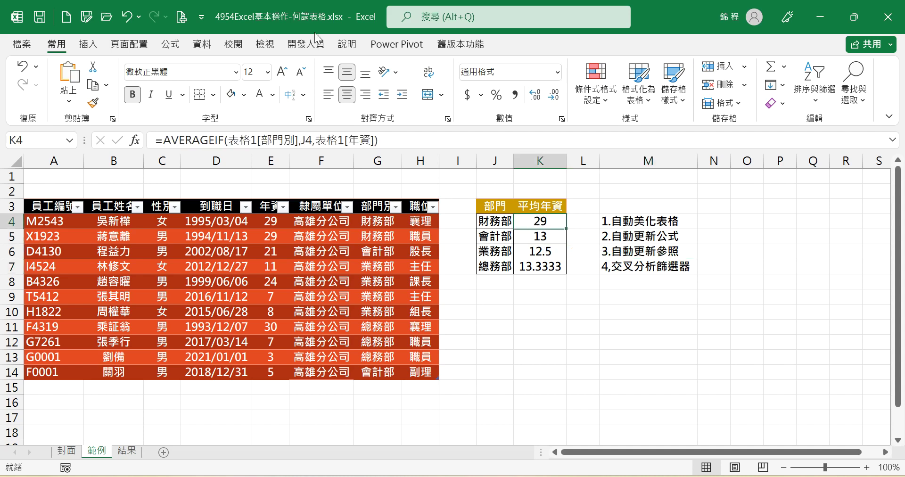
Step: Turn off the filter on the employee table so its headers have no filter buttons
left_click(202, 45)
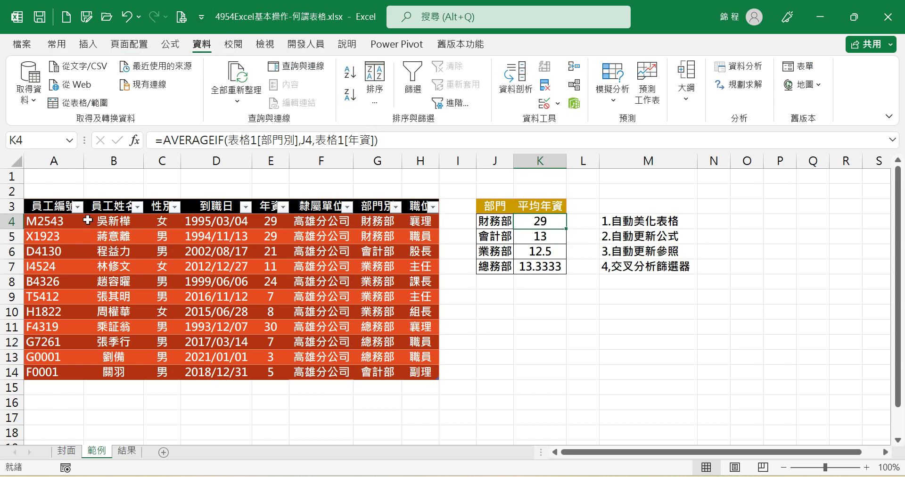
left_click(66, 217)
left_click(414, 75)
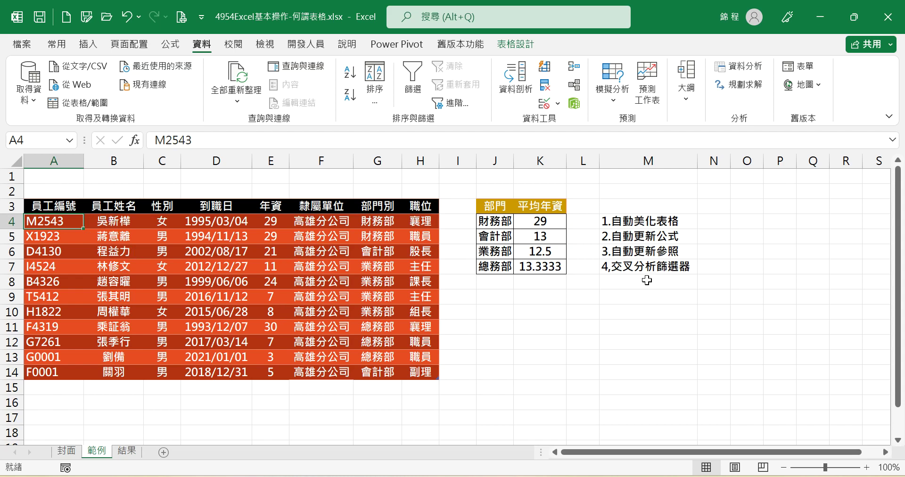
Step: Insert a slicer for the 職位 field of the employee table
left_click(528, 43)
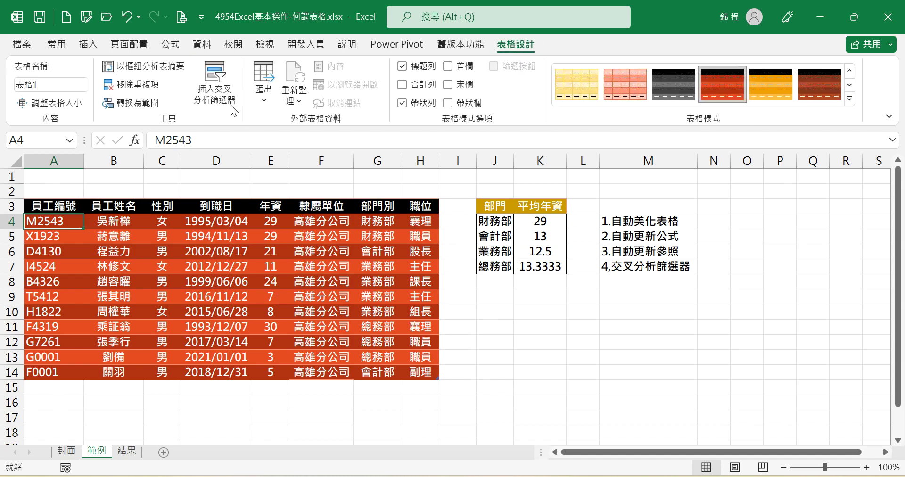
left_click(221, 106)
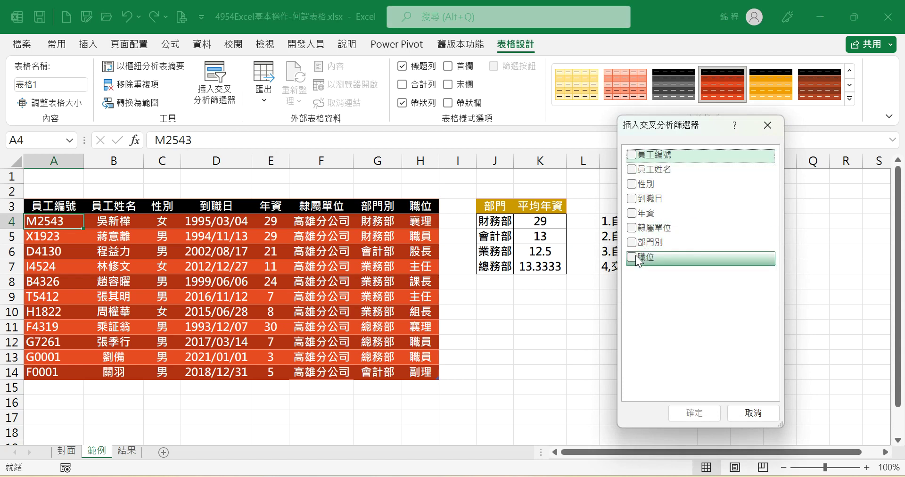
left_click(635, 255)
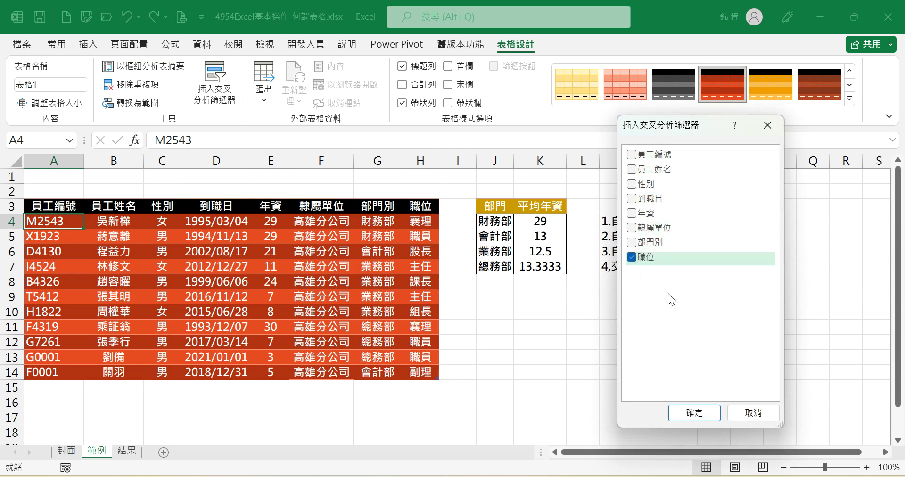
left_click(708, 417)
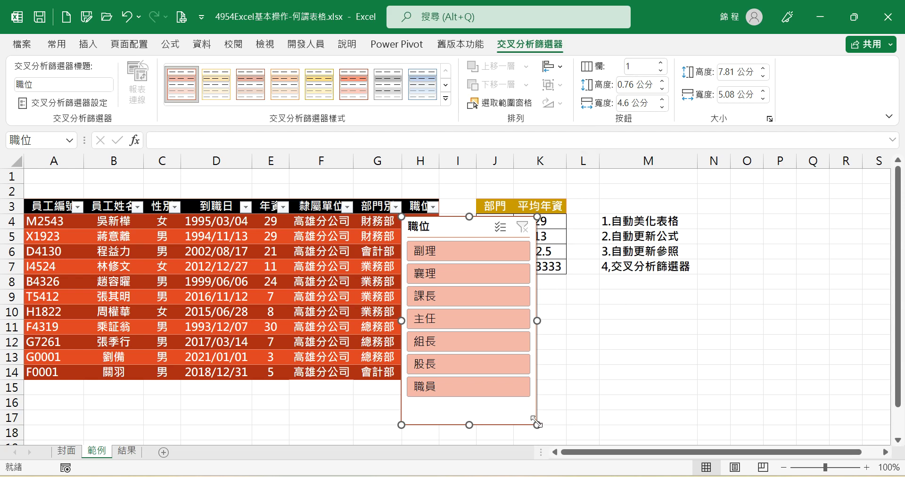
Step: Resize the 職位 slicer to about 17.15 cm wide by 7.44 cm high and arrange its buttons in 7 columns
left_click_drag(547, 421, 860, 263)
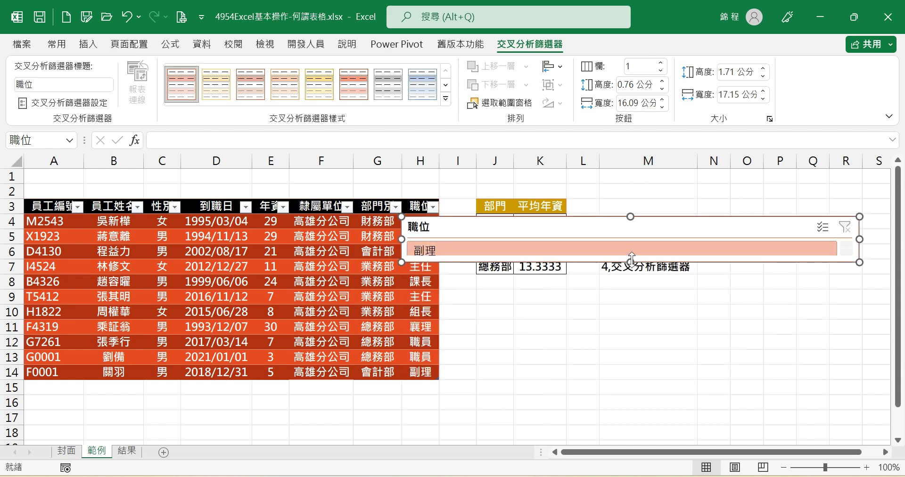
left_click_drag(631, 262, 628, 372)
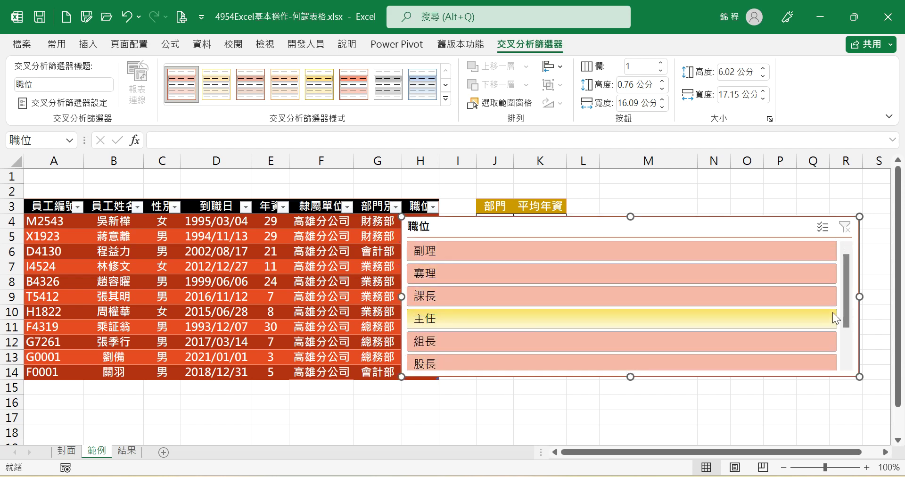
left_click_drag(630, 376, 630, 416)
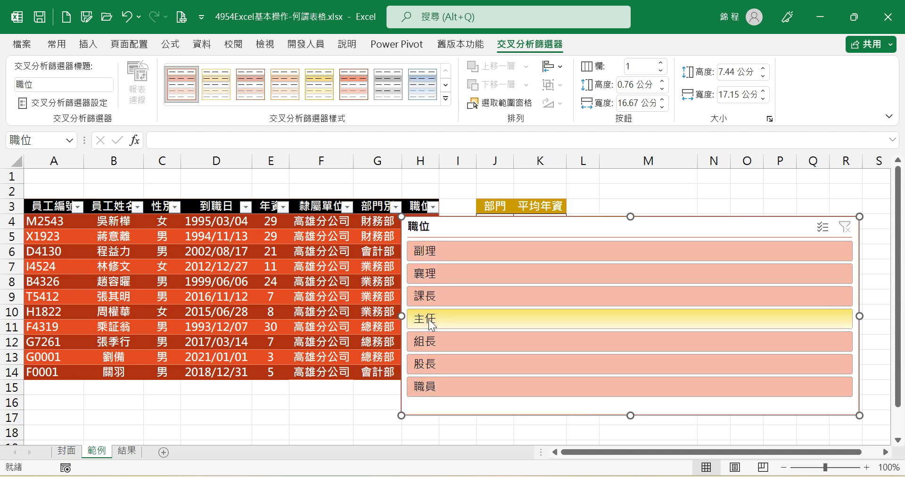
left_click(626, 66)
type("7")
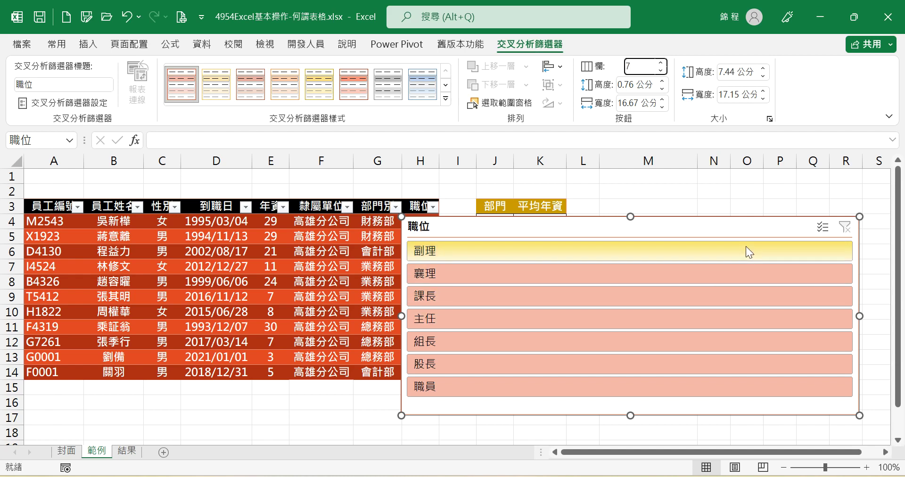
key("Return")
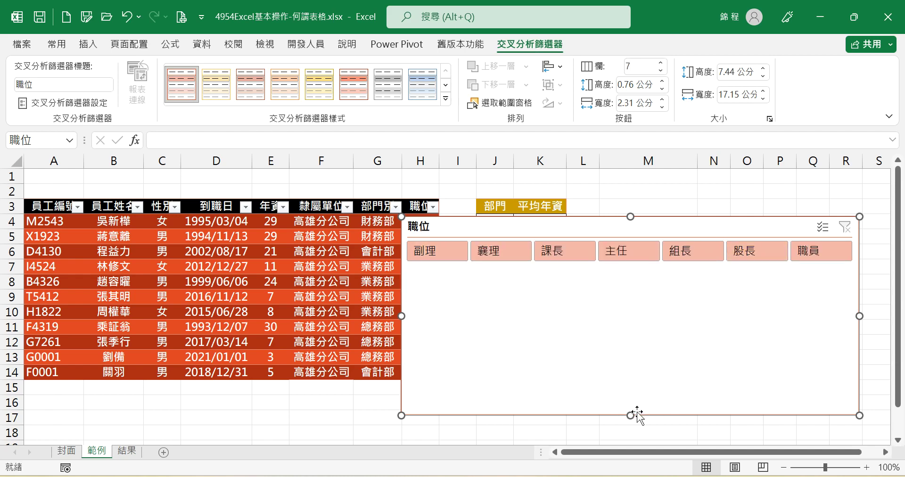
Step: Reduce the 職位 slicer's height to about 2.03 cm and place it directly below the employee table, starting at row 15
left_click_drag(638, 415, 638, 271)
left_click_drag(688, 224, 452, 192)
left_click_drag(198, 159, 152, 378)
left_click(899, 441)
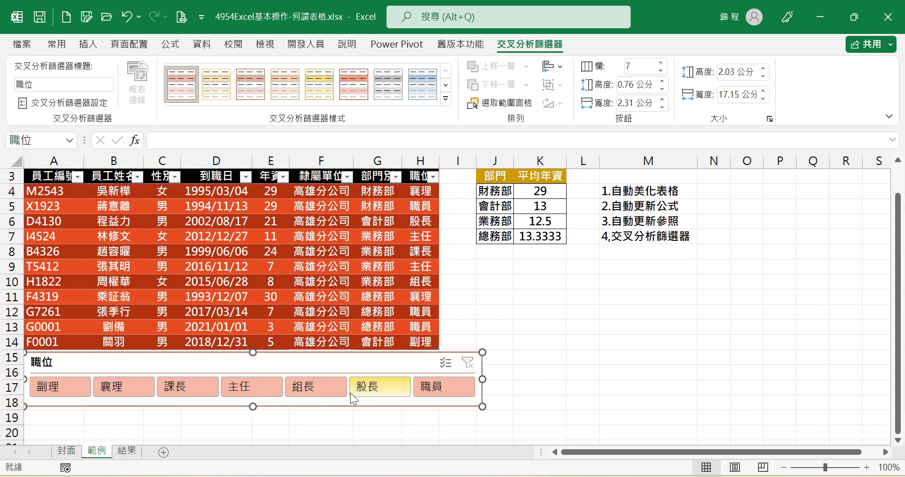
Step: Filter the employee table with the slicer by 組長, 職員, 襄理 and 主任, one position at a time
left_click(321, 386)
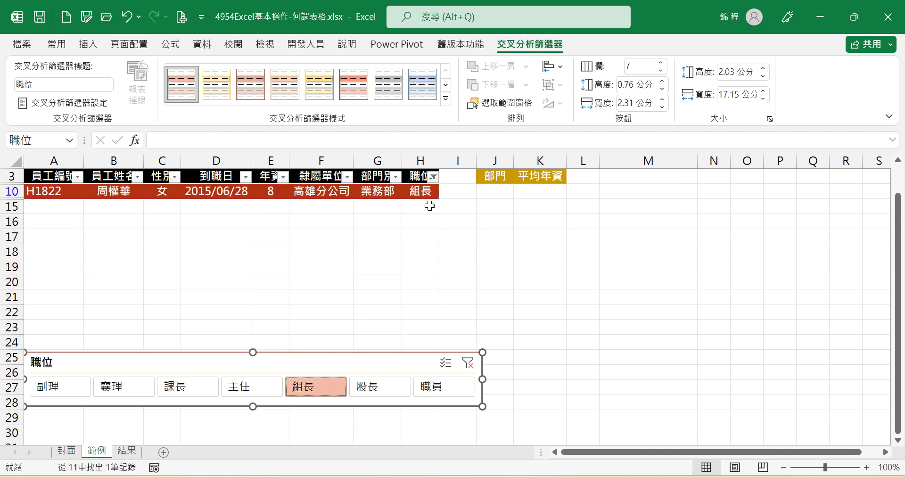
left_click(436, 389)
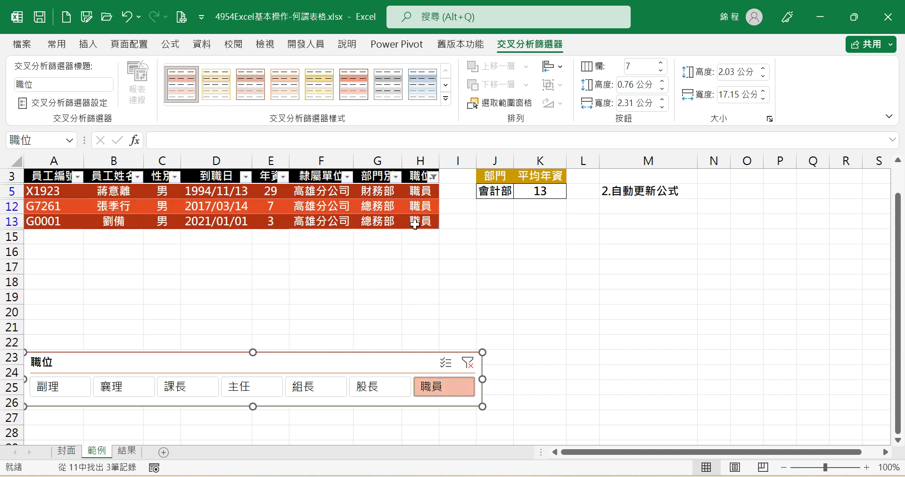
left_click(133, 391)
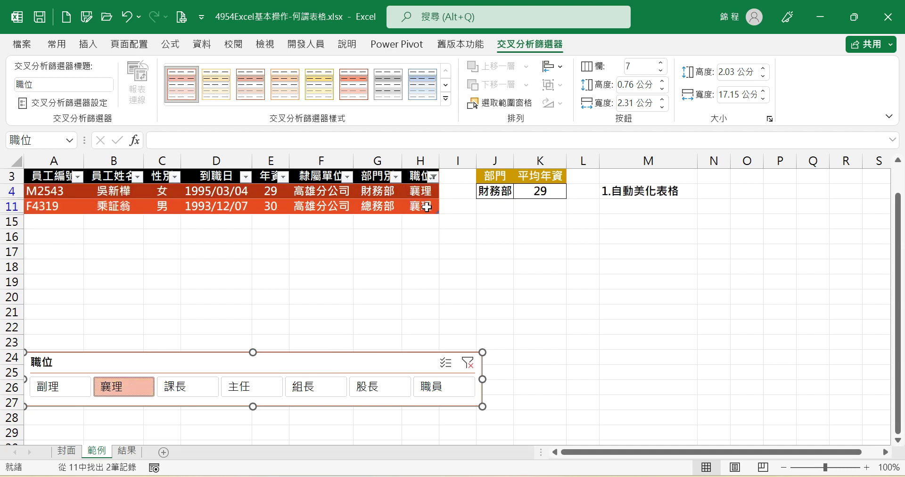
left_click(252, 392)
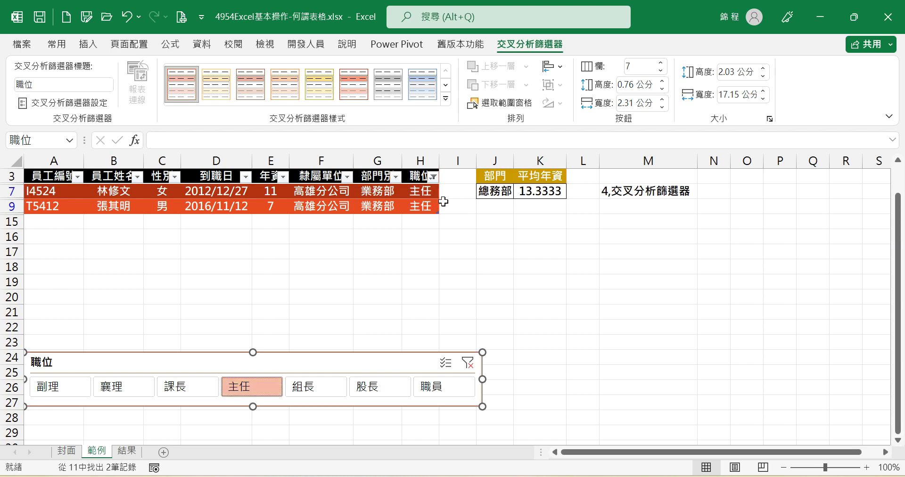
Step: Enable multi-select on the 職位 slicer and change the selection from 主任 to 襄理 and 副理
left_click(447, 367)
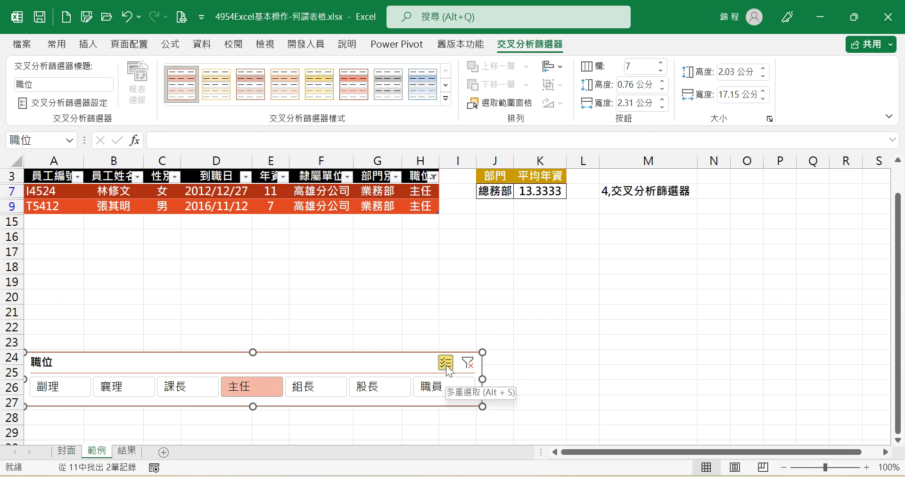
left_click(125, 386)
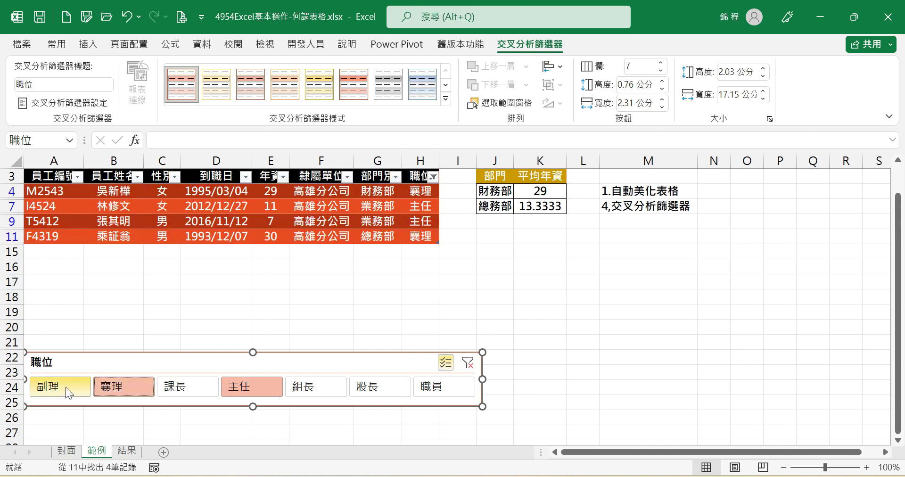
left_click(68, 390)
left_click(241, 389)
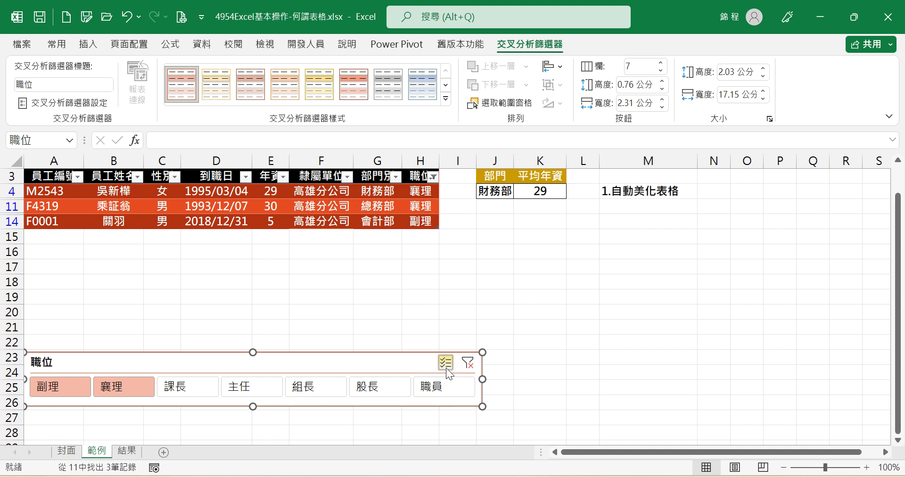
Step: Switch the 職位 slicer back to single selection, filter the table to 副理 only, and select cell A15
left_click(69, 391)
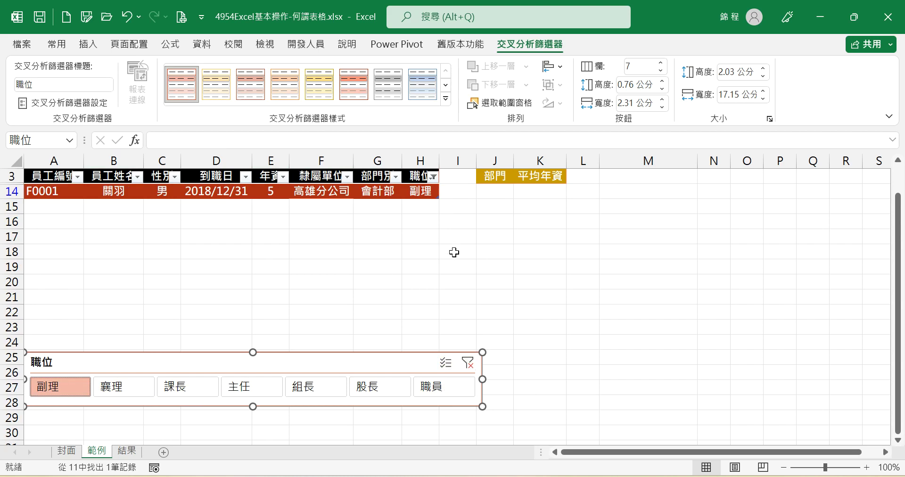
left_click(52, 206)
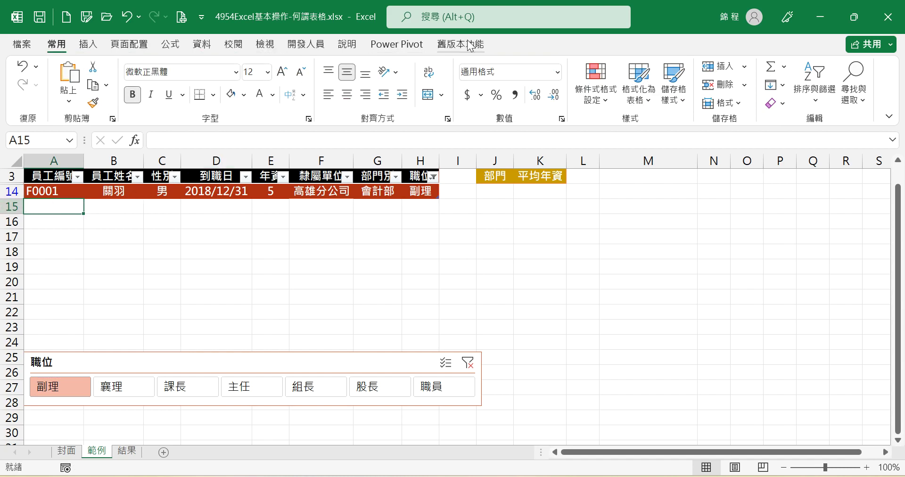
Step: Add a total row to the employee table and summarize its 員工姓名 column first with 加總, finally with 計數
left_click(312, 190)
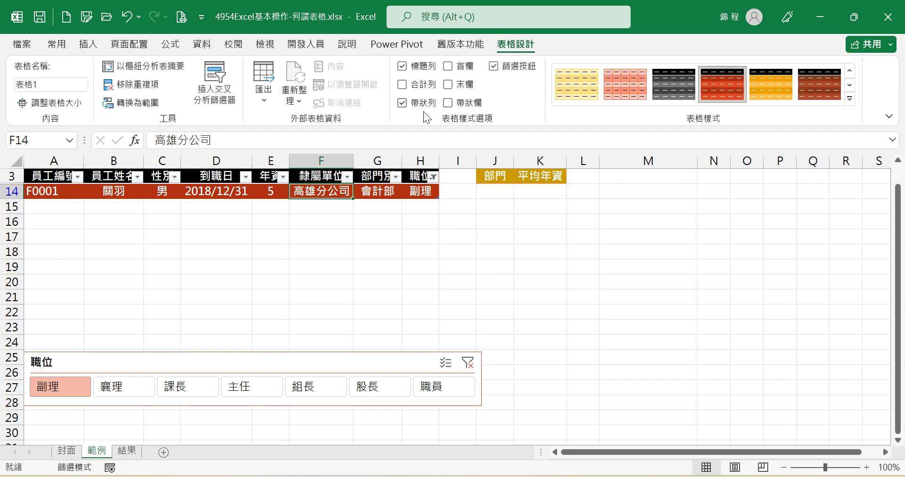
left_click(413, 87)
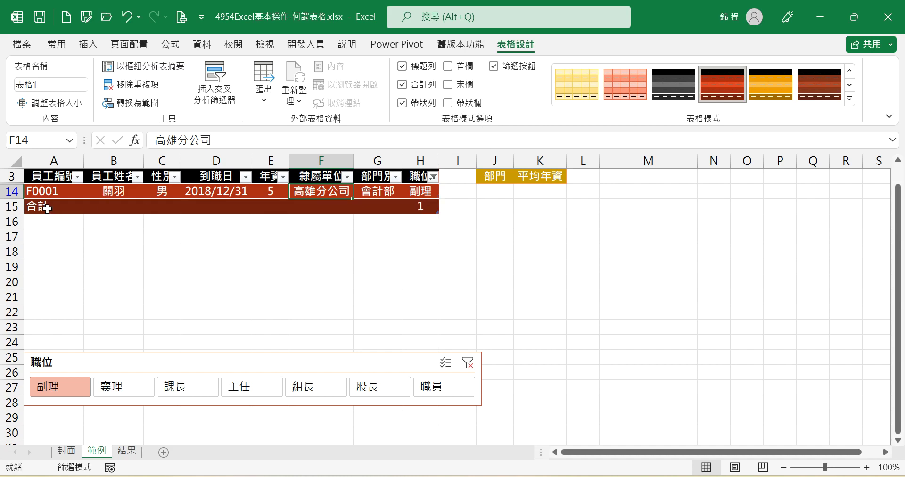
left_click(127, 208)
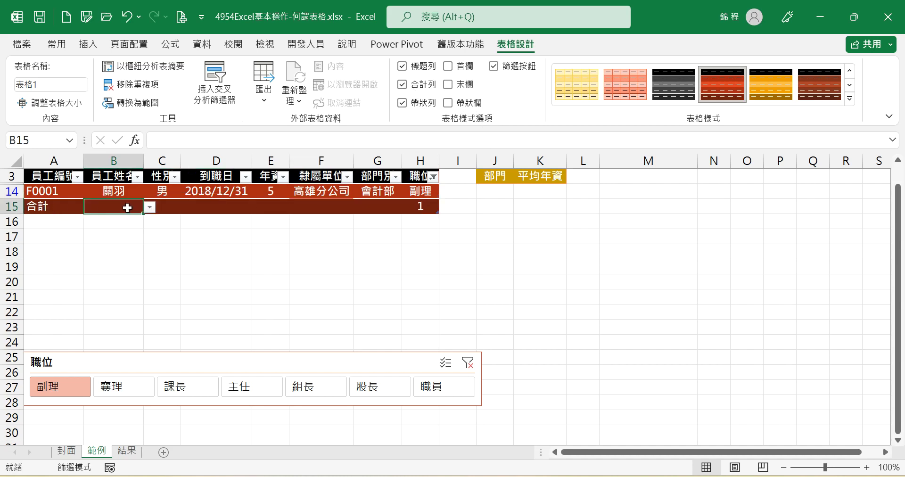
left_click(150, 208)
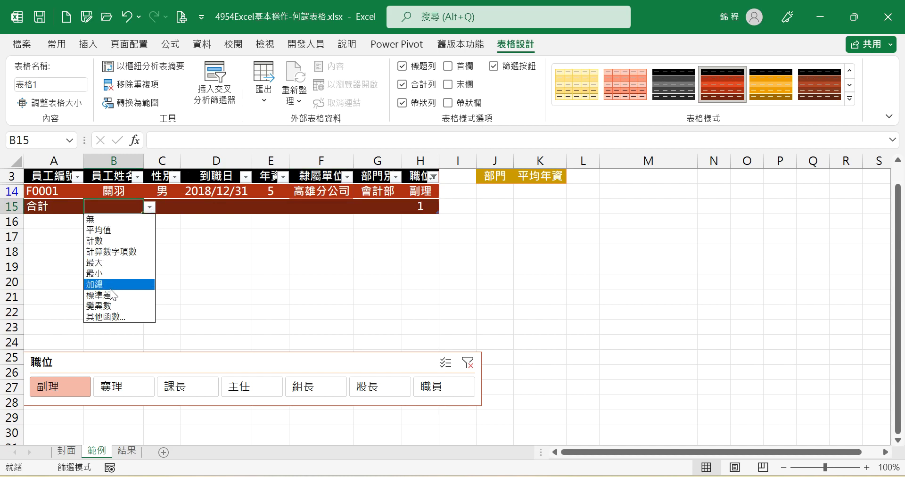
left_click(115, 285)
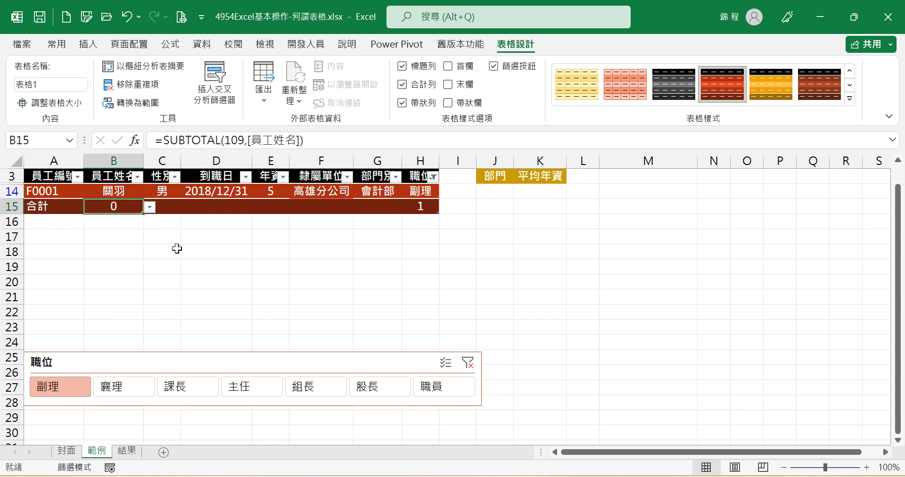
left_click(149, 209)
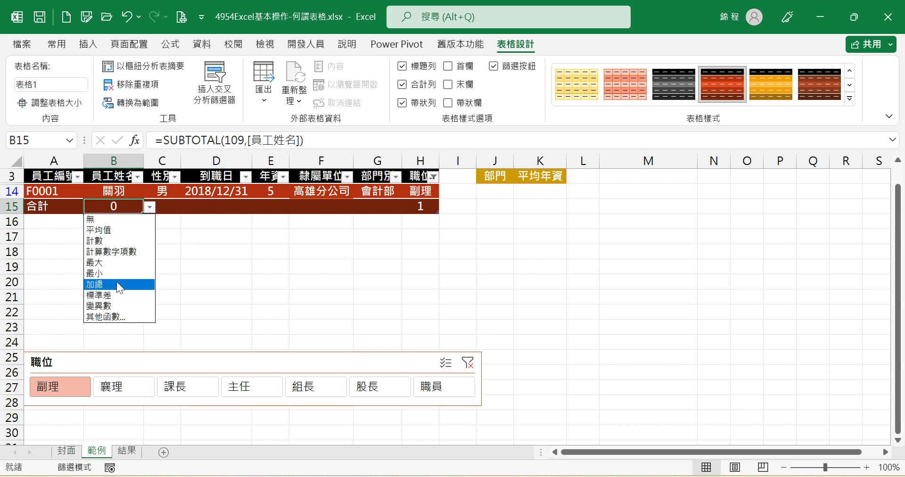
left_click(110, 241)
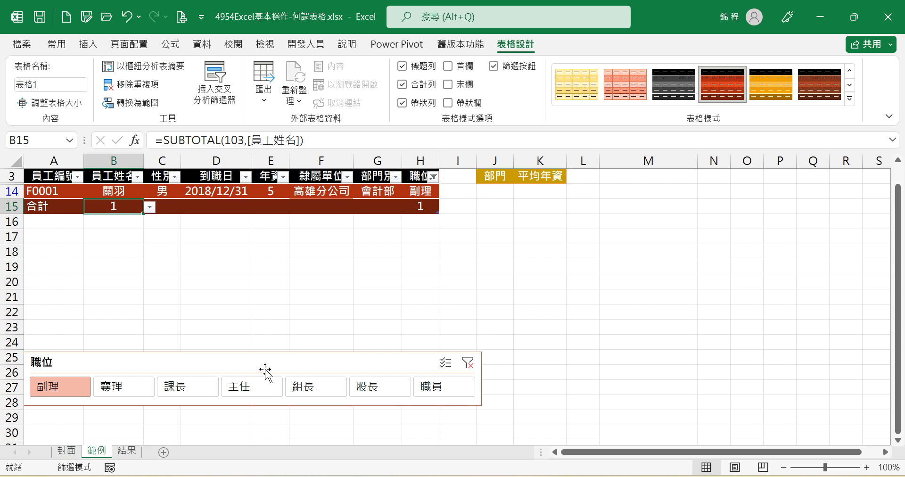
Step: Clear the 職位 slicer's filter and move the slicer below the total row, starting at about row 17
left_click(468, 363)
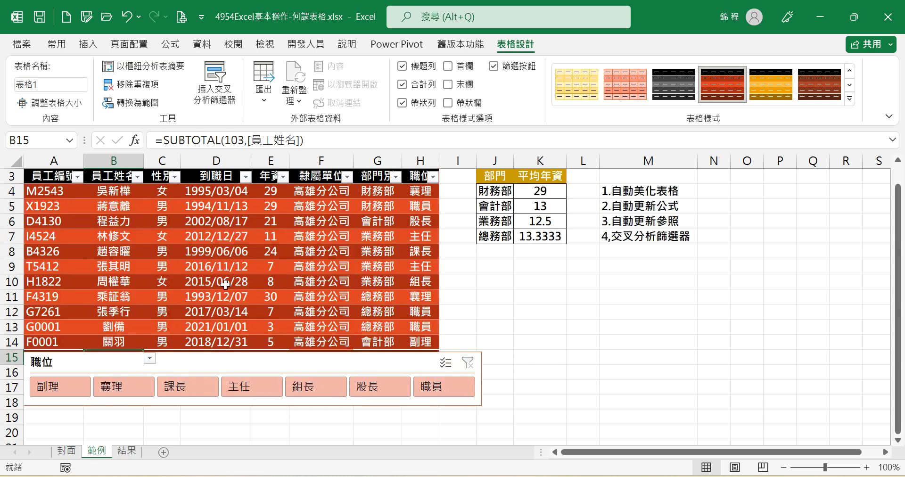
left_click(239, 366)
left_click_drag(239, 366, 233, 399)
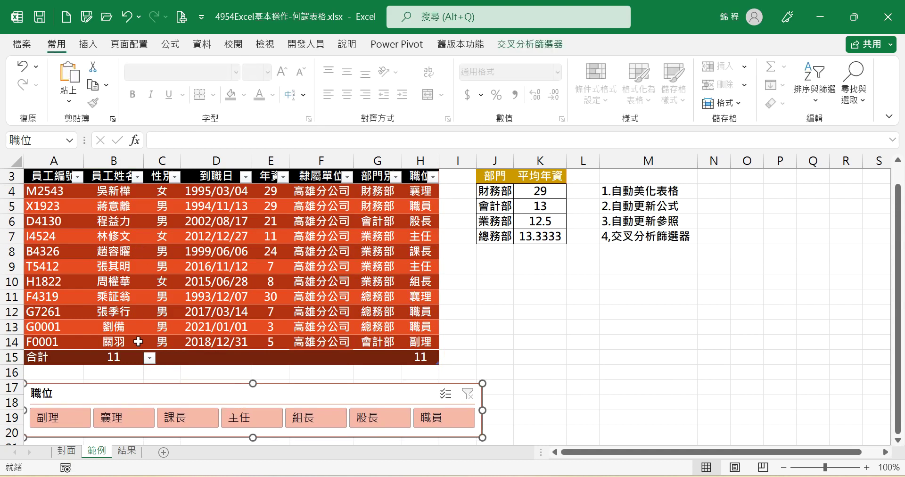
Step: Set the 年資 column's summary in the total row to 加總
left_click(278, 356)
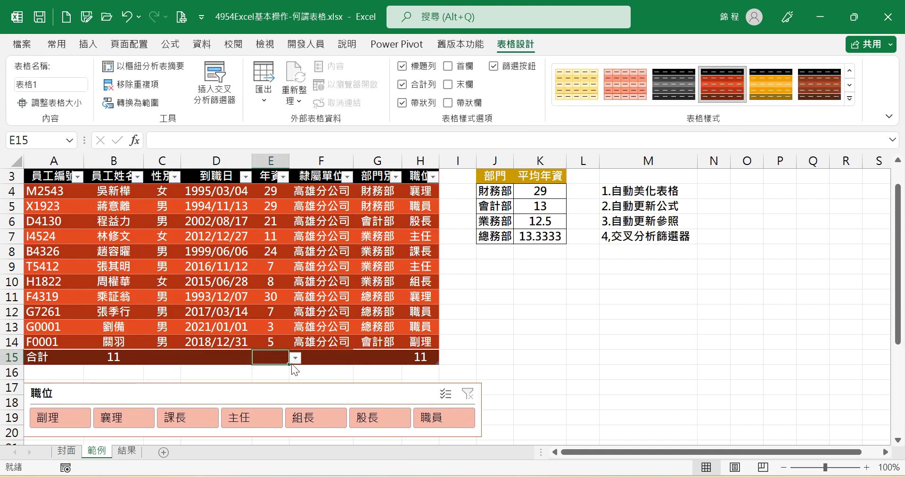
left_click(296, 358)
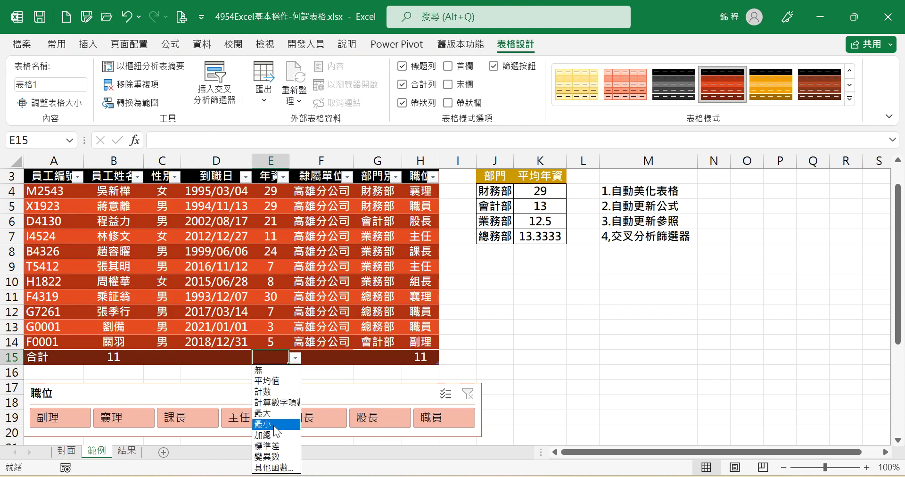
key("Escape")
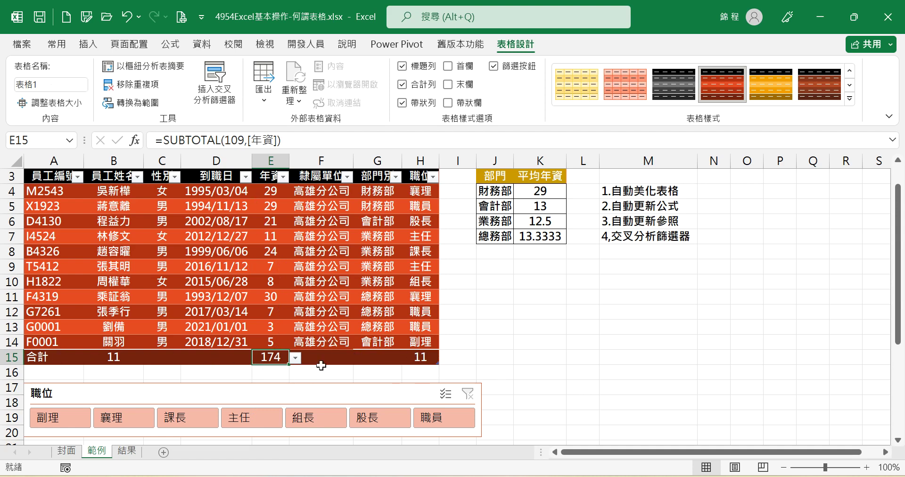
Step: Set the total row to 計數 for the 隸屬單位, 部門別 and 性別 columns
left_click(333, 359)
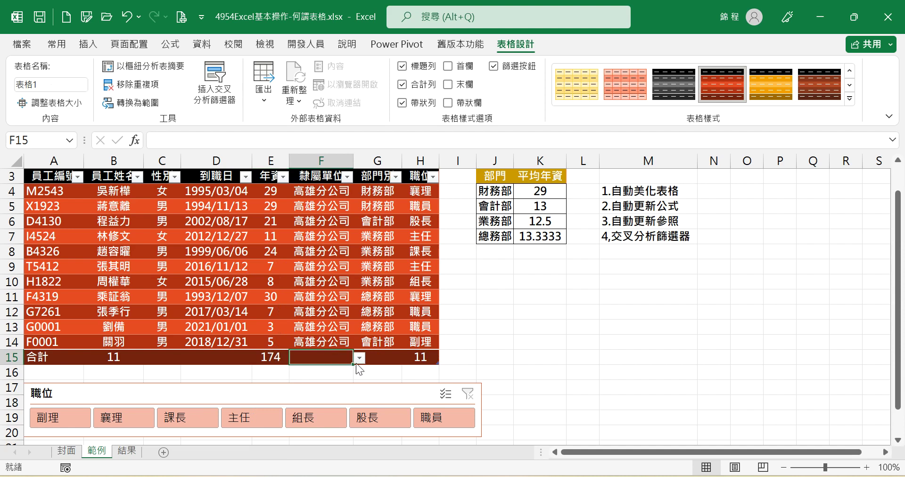
left_click(361, 359)
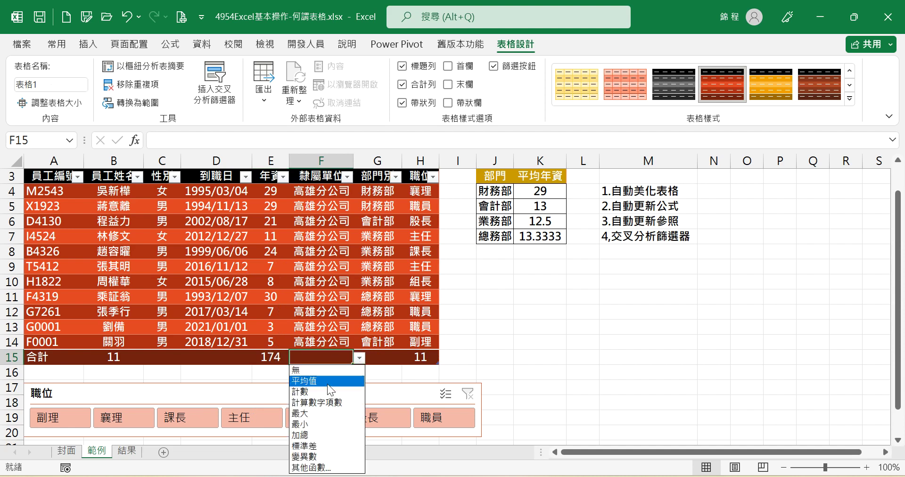
left_click(322, 391)
left_click(382, 358)
left_click(408, 358)
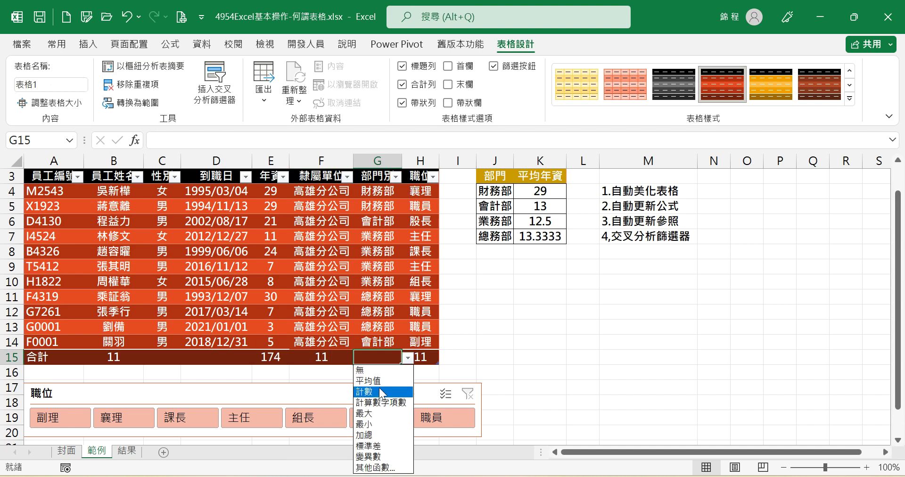
left_click(380, 389)
left_click(162, 357)
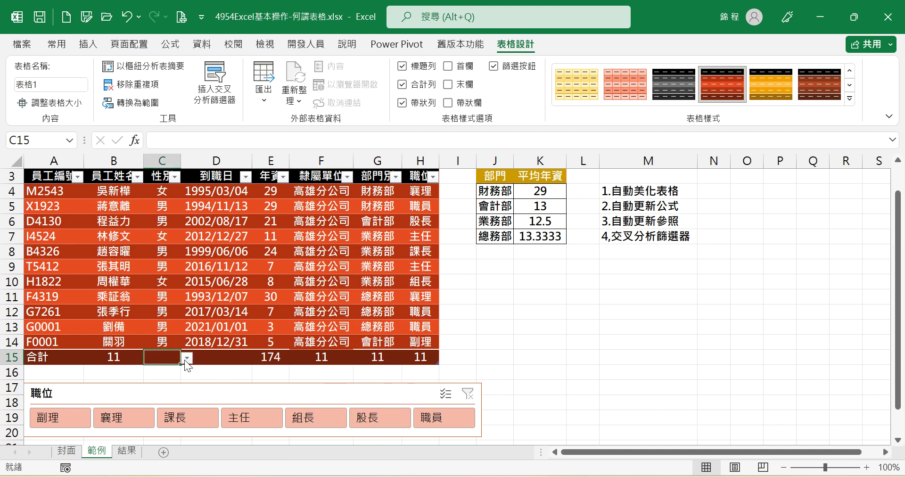
left_click(188, 359)
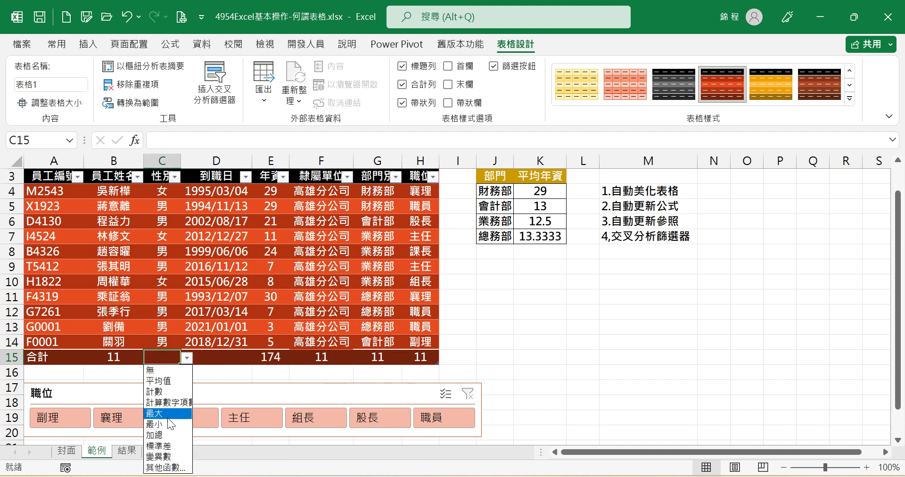
left_click(155, 391)
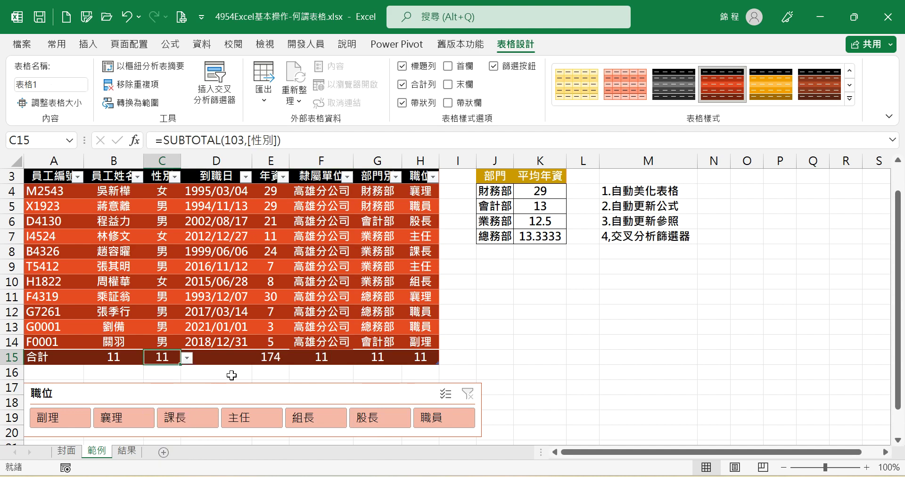
Step: Change the 年資 column's summary in the total row to 最大, and finally to 最小
left_click(273, 360)
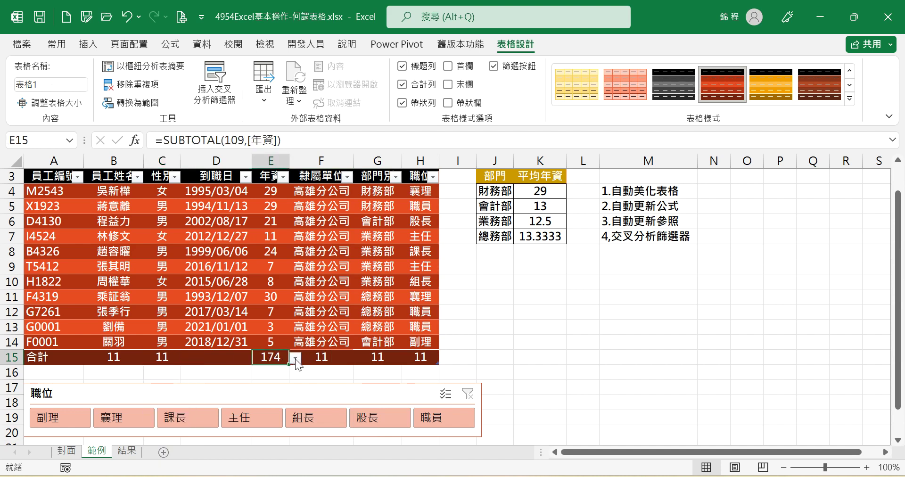
left_click(295, 358)
left_click(274, 413)
left_click(296, 361)
left_click(276, 426)
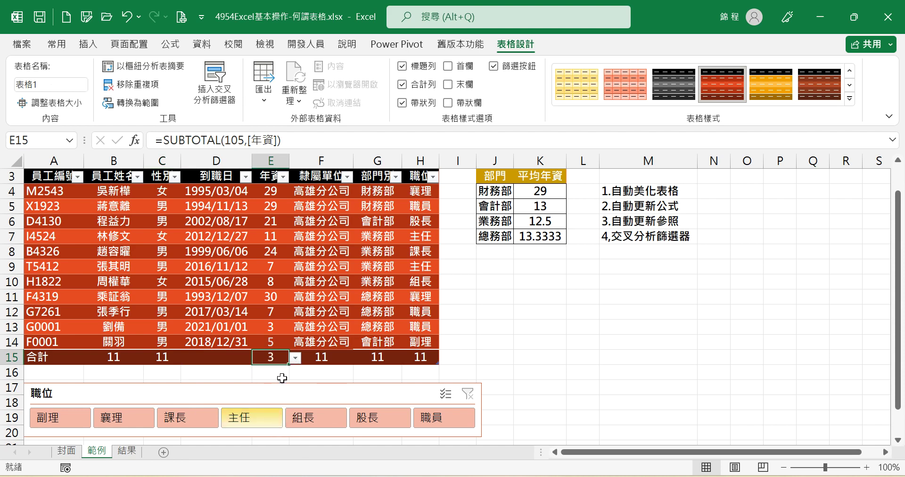
Step: Filter the employee table to 職員 with the slicer and switch the 年資 total to 平均值, followed by 最大
left_click(436, 418)
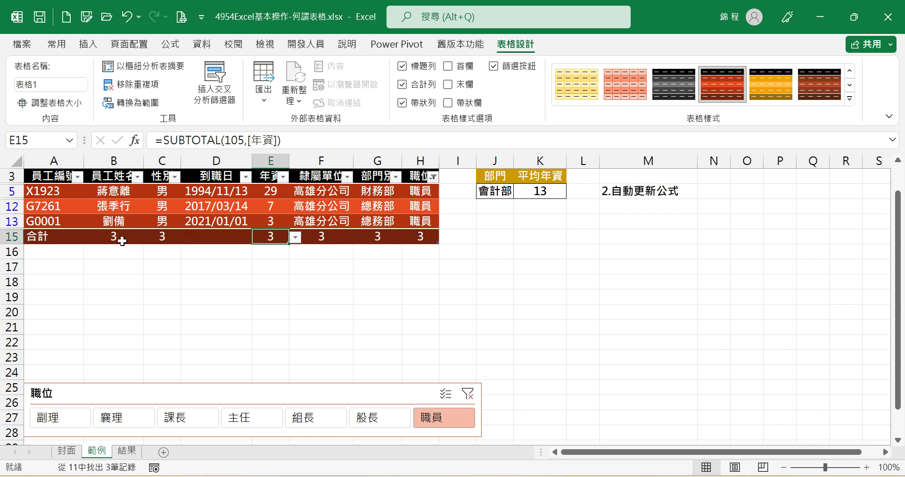
left_click(296, 236)
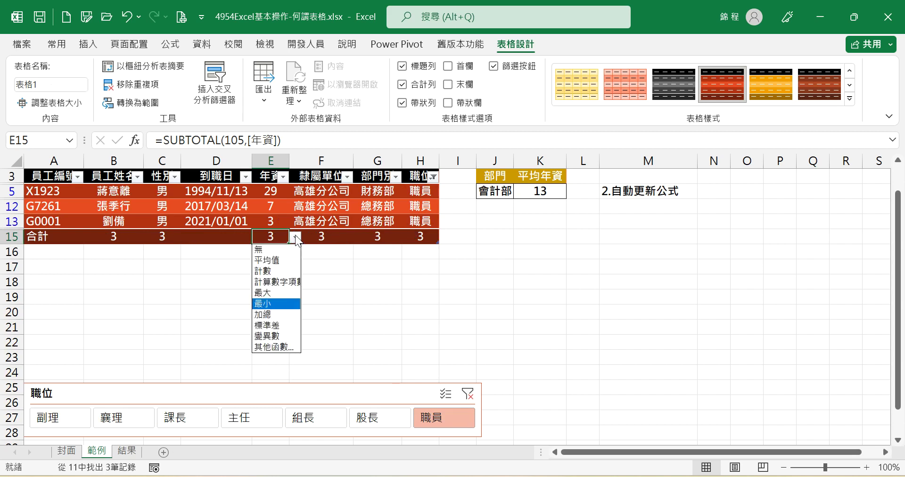
key("Escape")
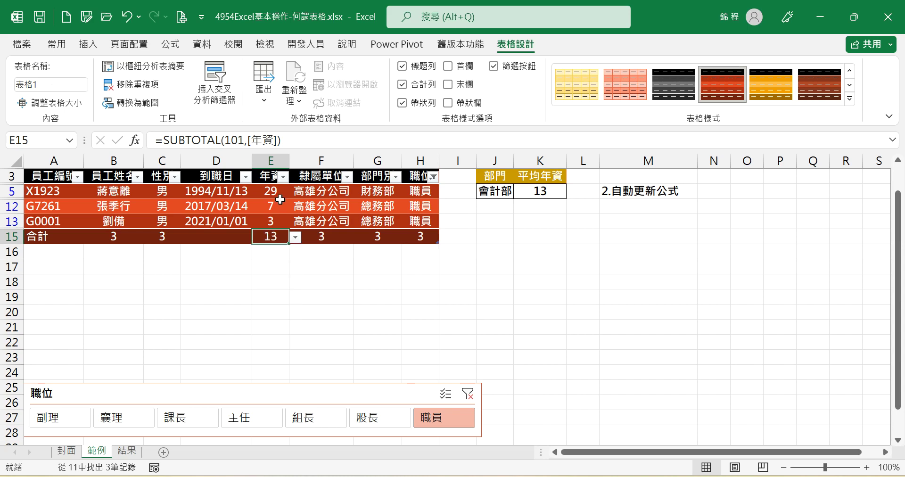
left_click(296, 240)
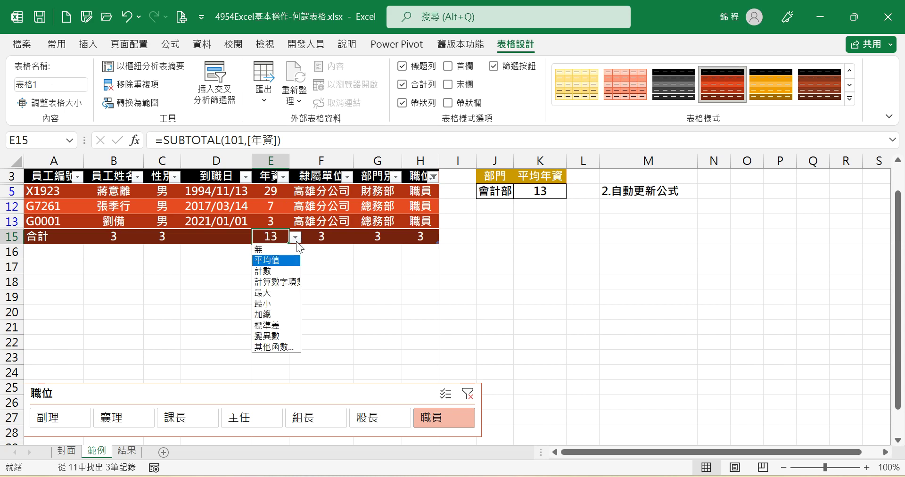
left_click(267, 293)
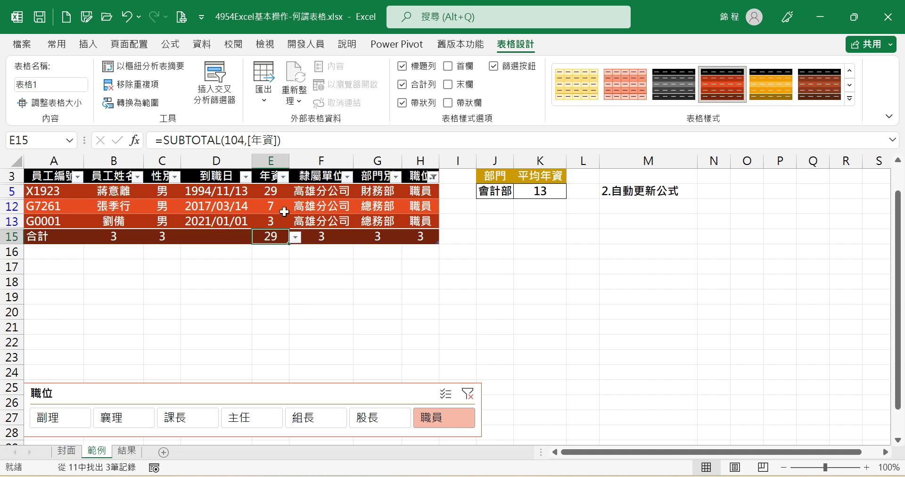
Step: Set the 年資 total back to 最小 and clear the 職位 slicer's filter to show all employees
left_click(297, 239)
left_click(271, 302)
scroll(467, 248, "up", 1)
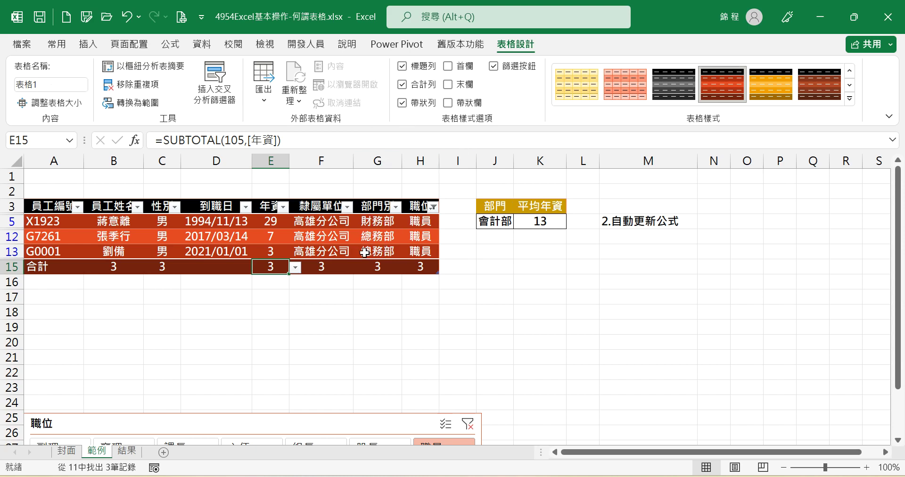
left_click(468, 424)
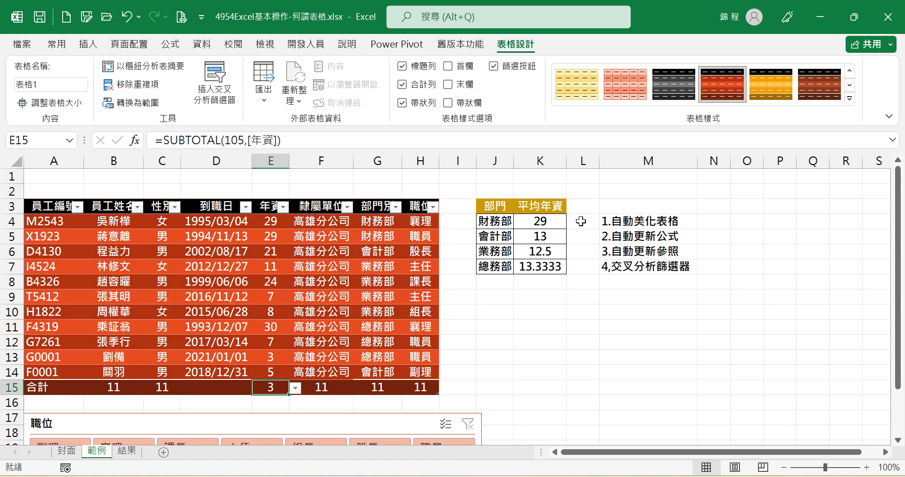